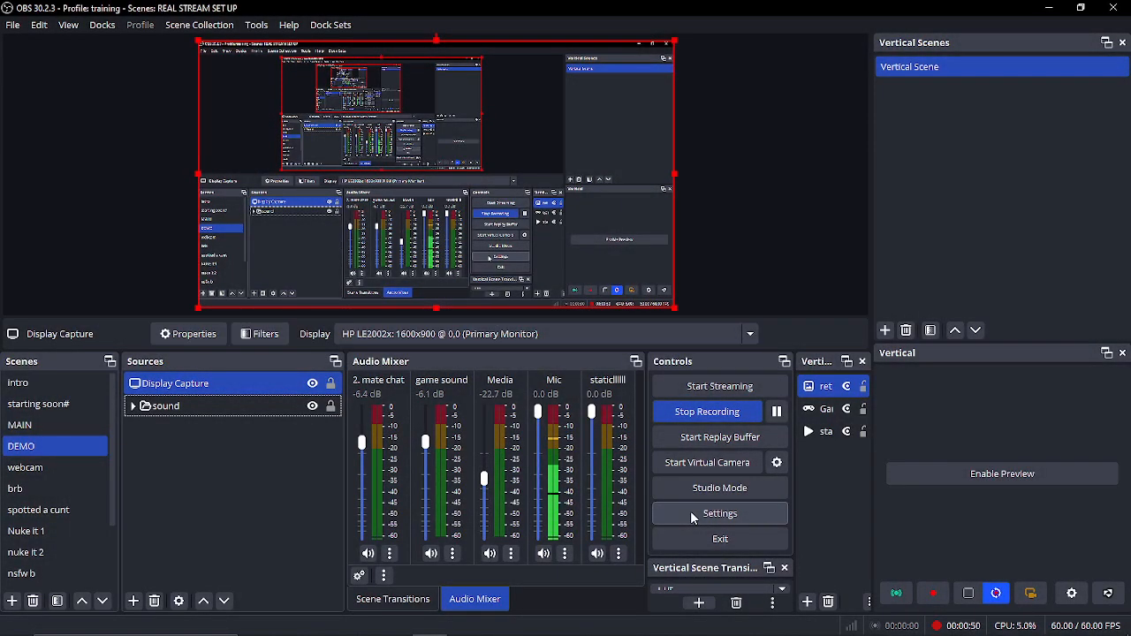
Open the settings and review the streaming service, output bitrate and encoder, and video resolution and frame-rate options.
click(692, 515)
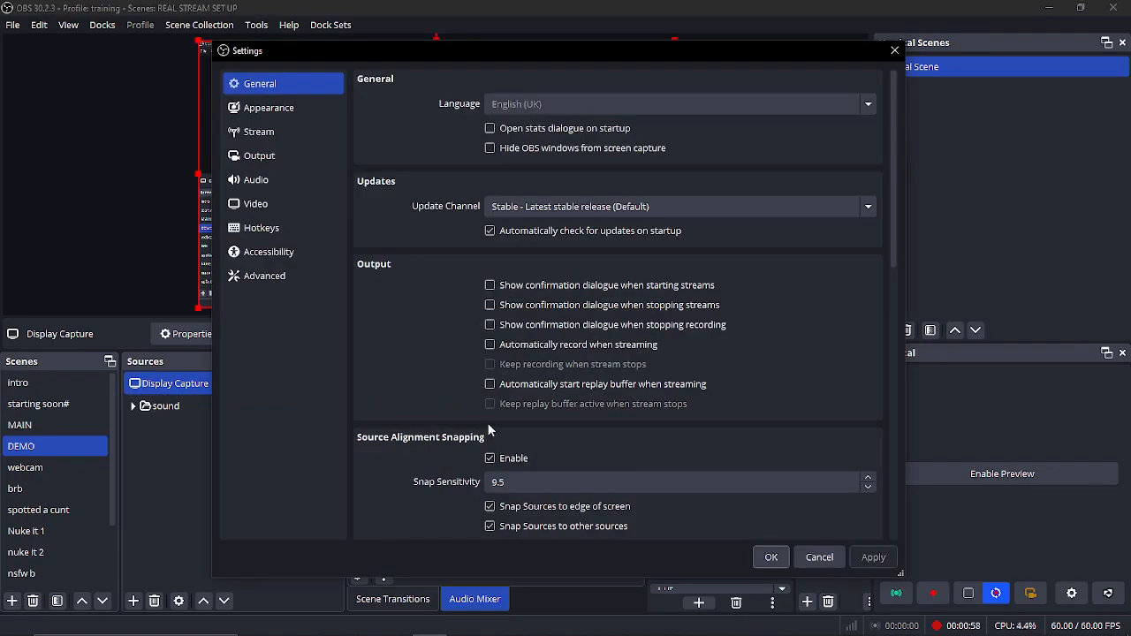
click(330, 134)
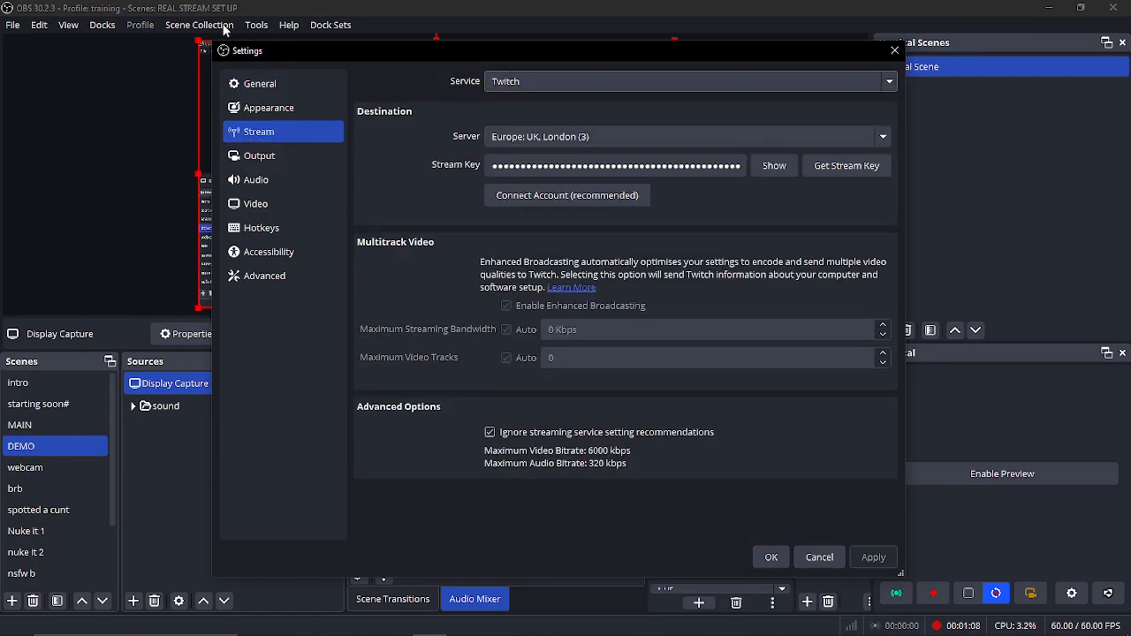
click(267, 157)
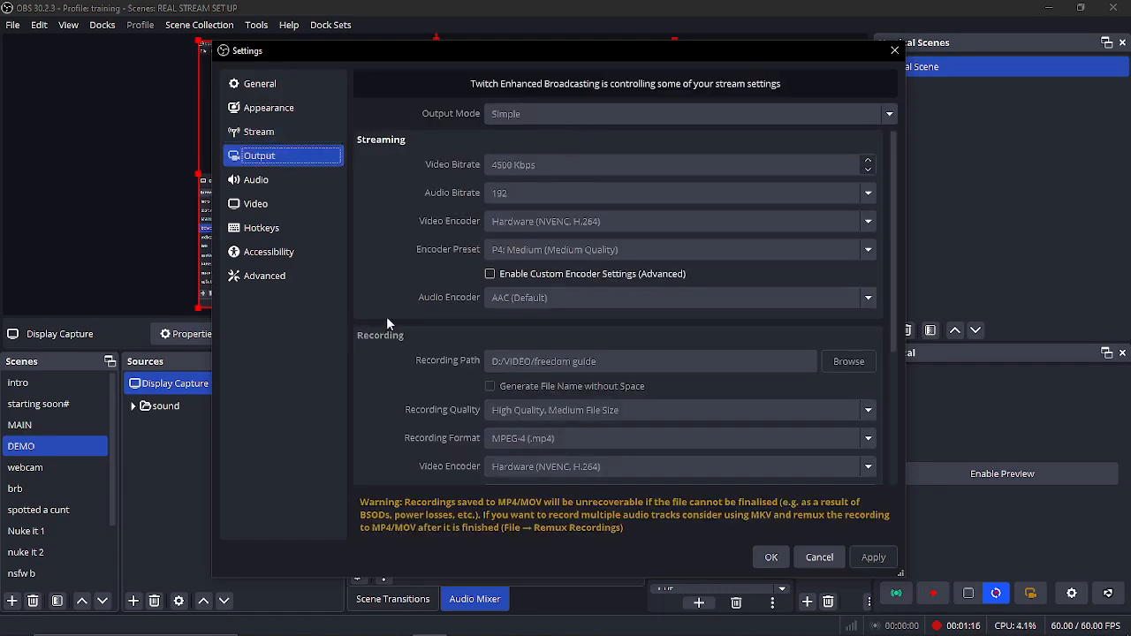
click(259, 132)
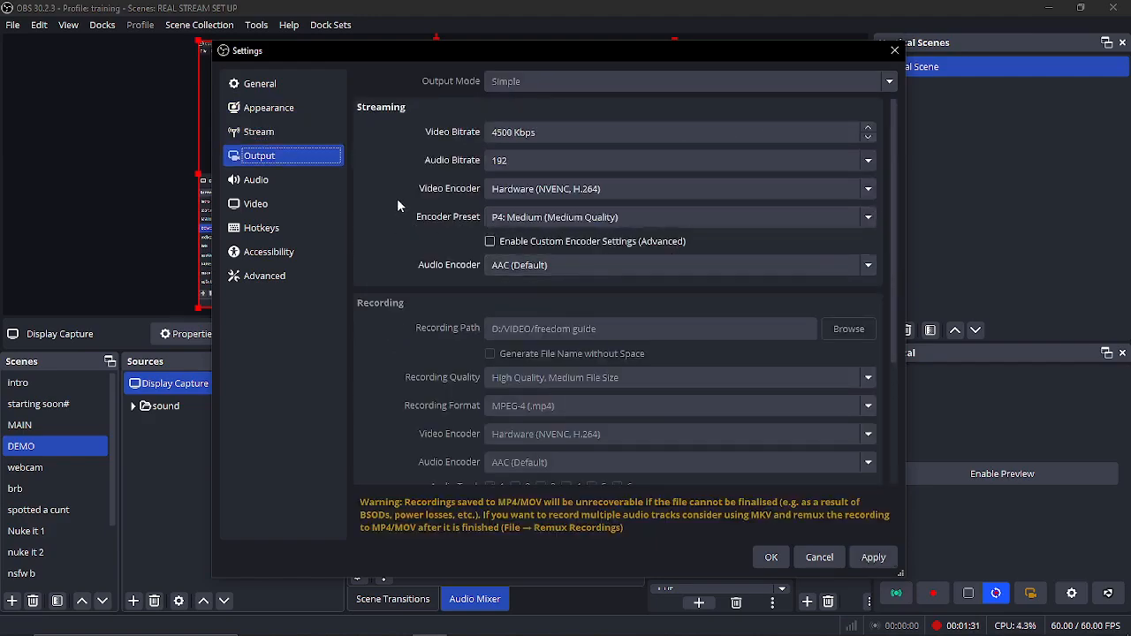
click(253, 205)
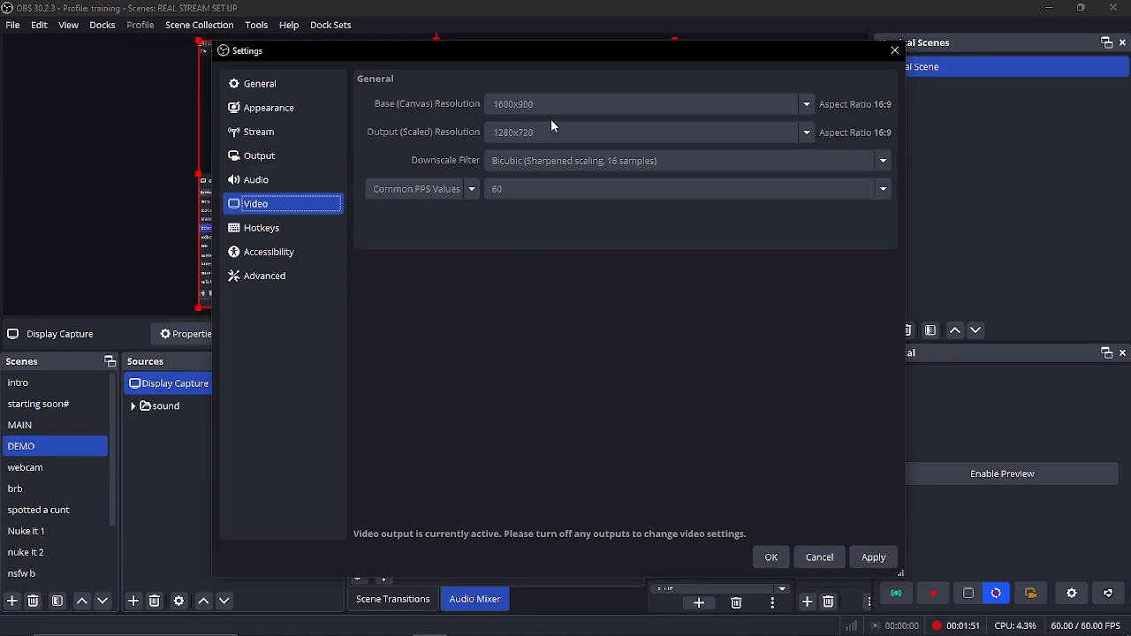
drag(558, 55, 562, 60)
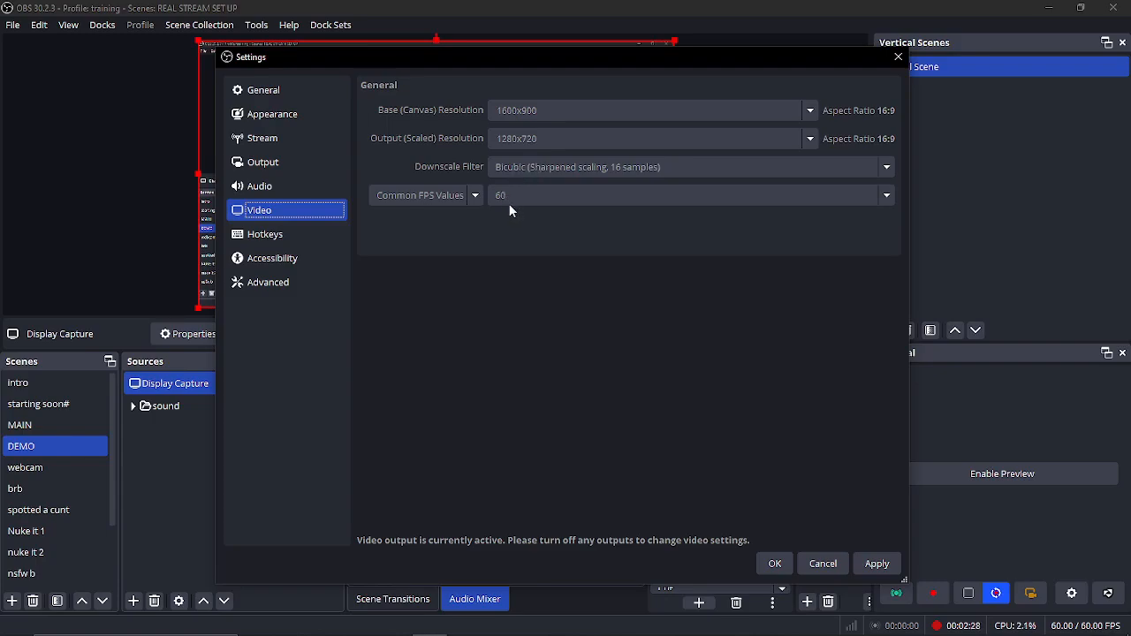
click(263, 161)
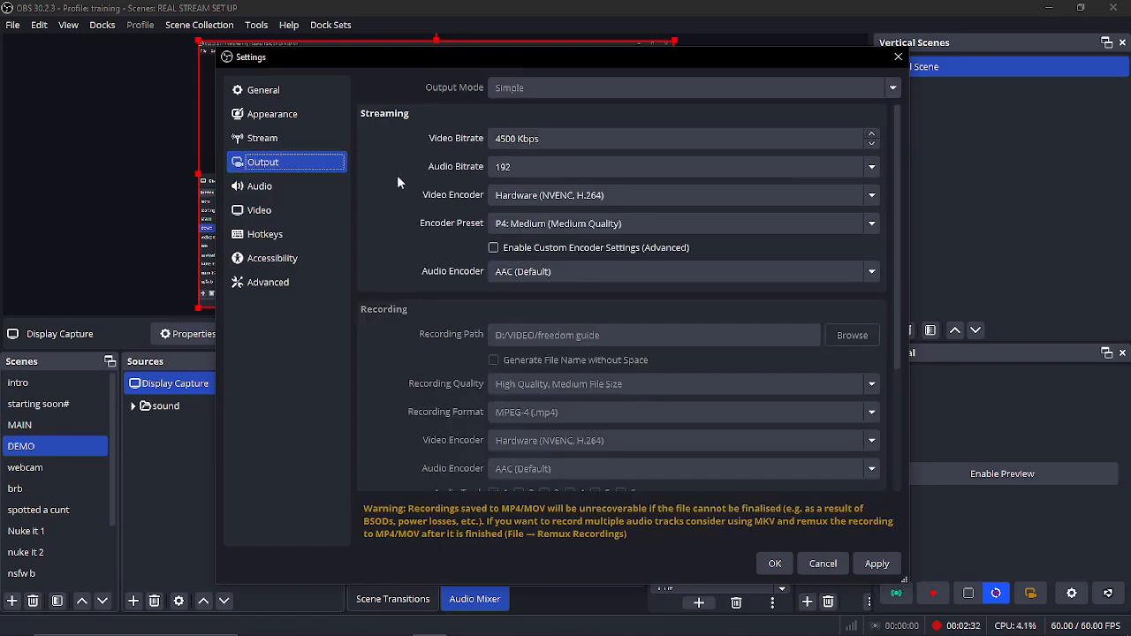
Switch to the Chrome browser and load speedtest.net to check the internet connection speed.
mouse_move(402, 632)
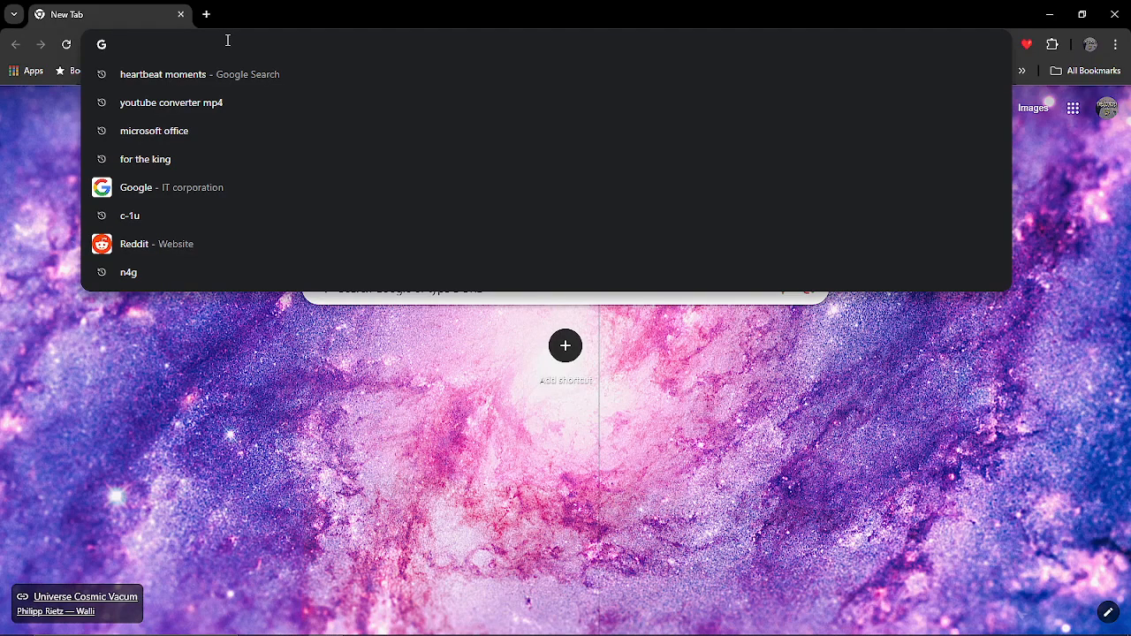
text(SPEEDTEST.NE)
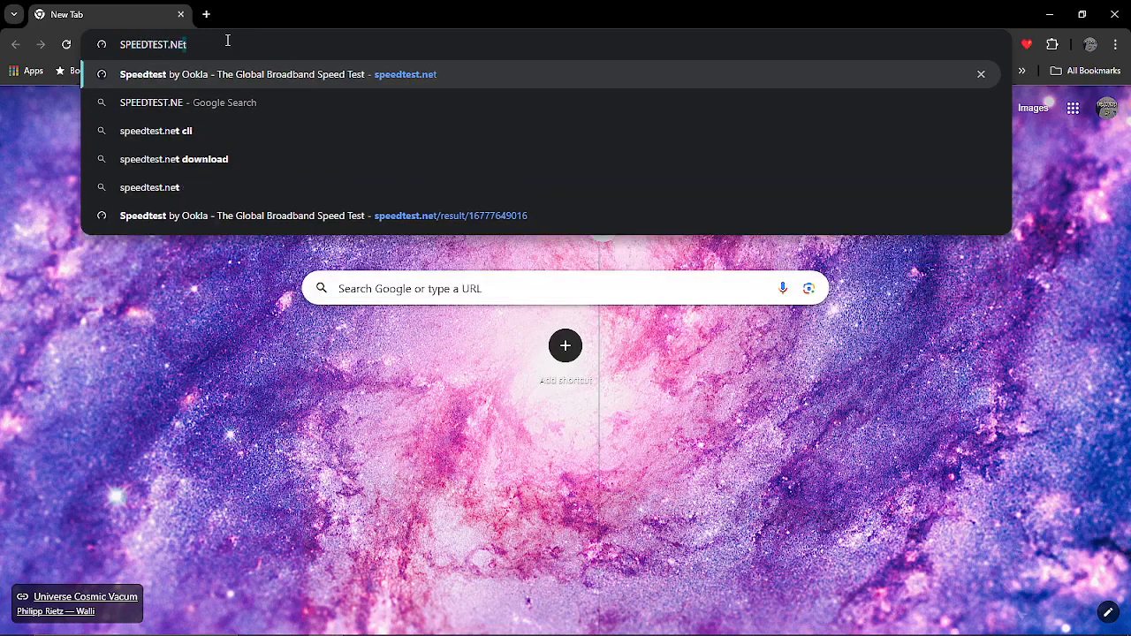
key(Return)
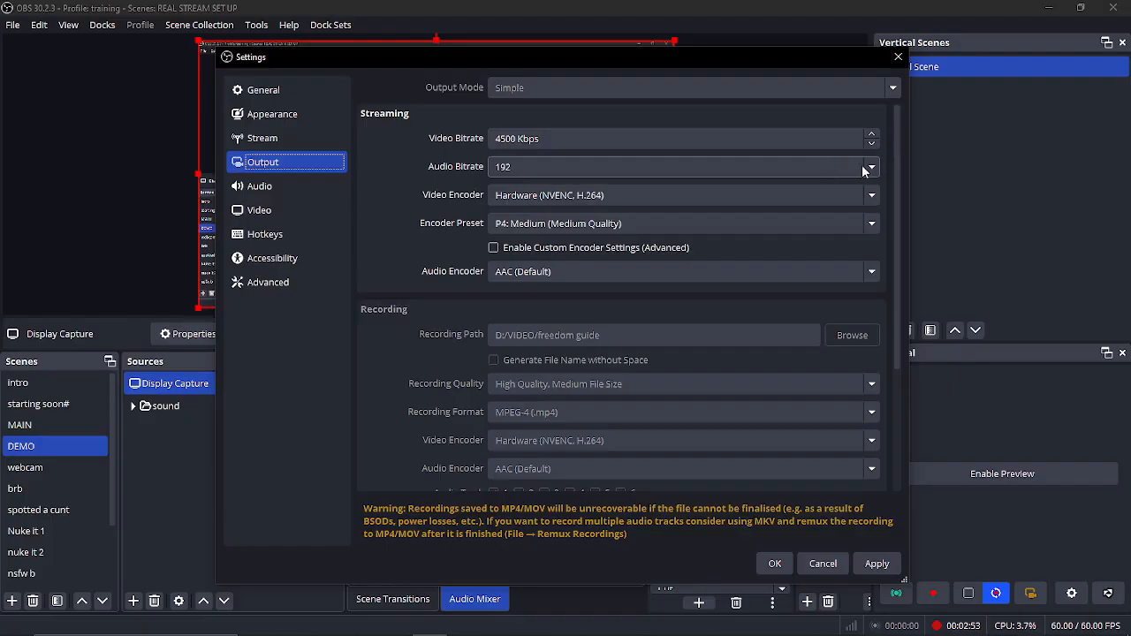
Set the streaming video encoder to Hardware (NVENC, H.264) and the encoder preset to P4: Medium (Medium Quality).
click(871, 167)
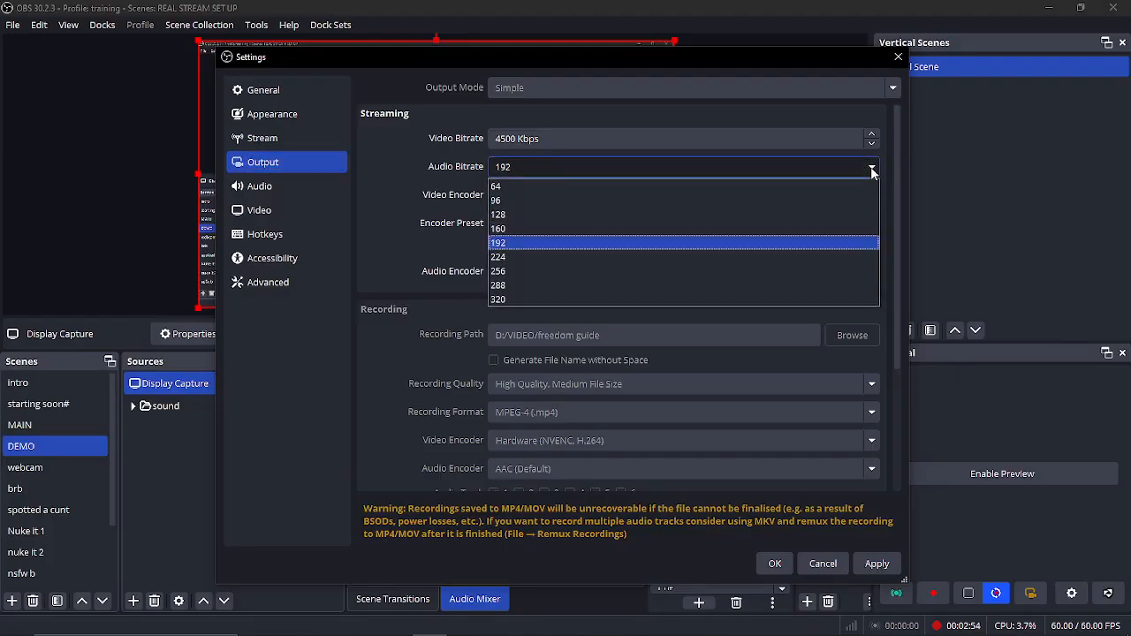
click(871, 167)
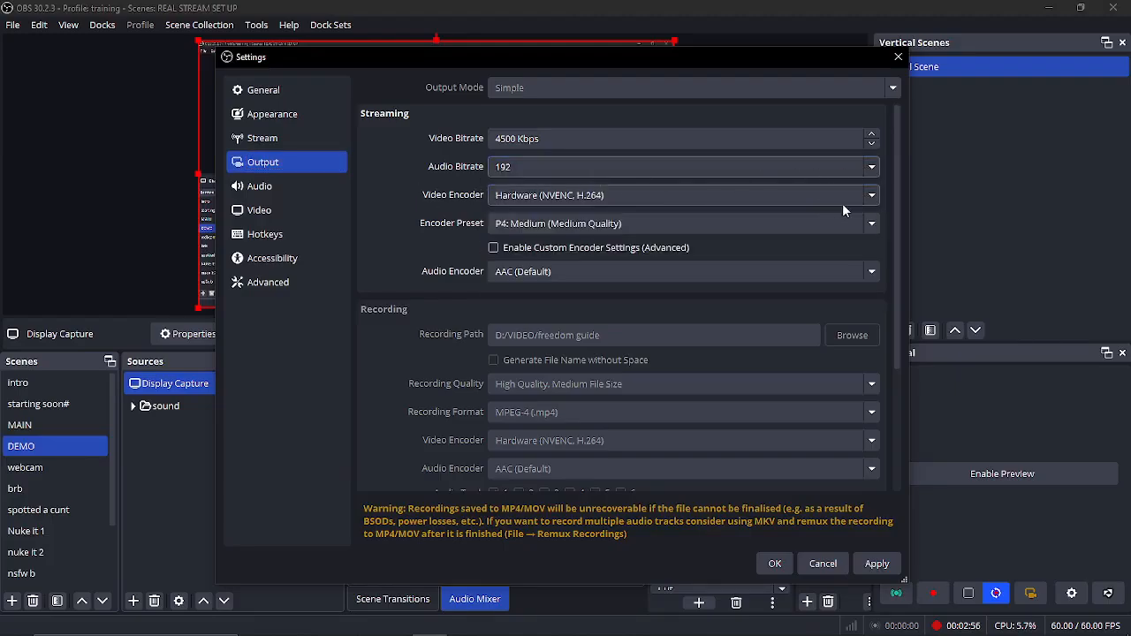
click(875, 201)
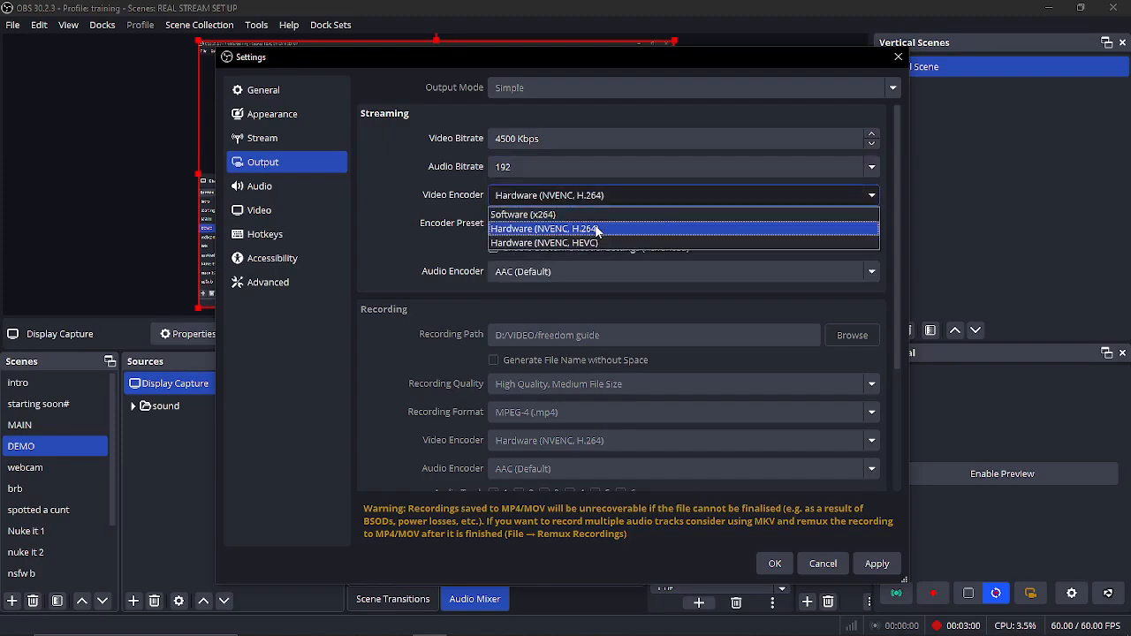
click(542, 229)
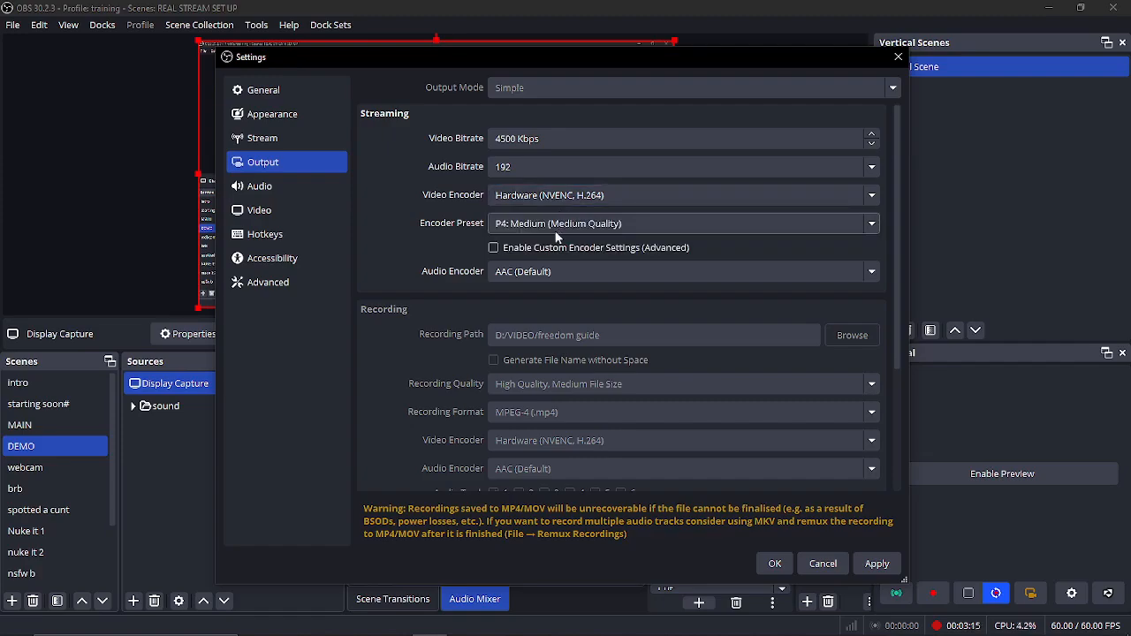
click(565, 224)
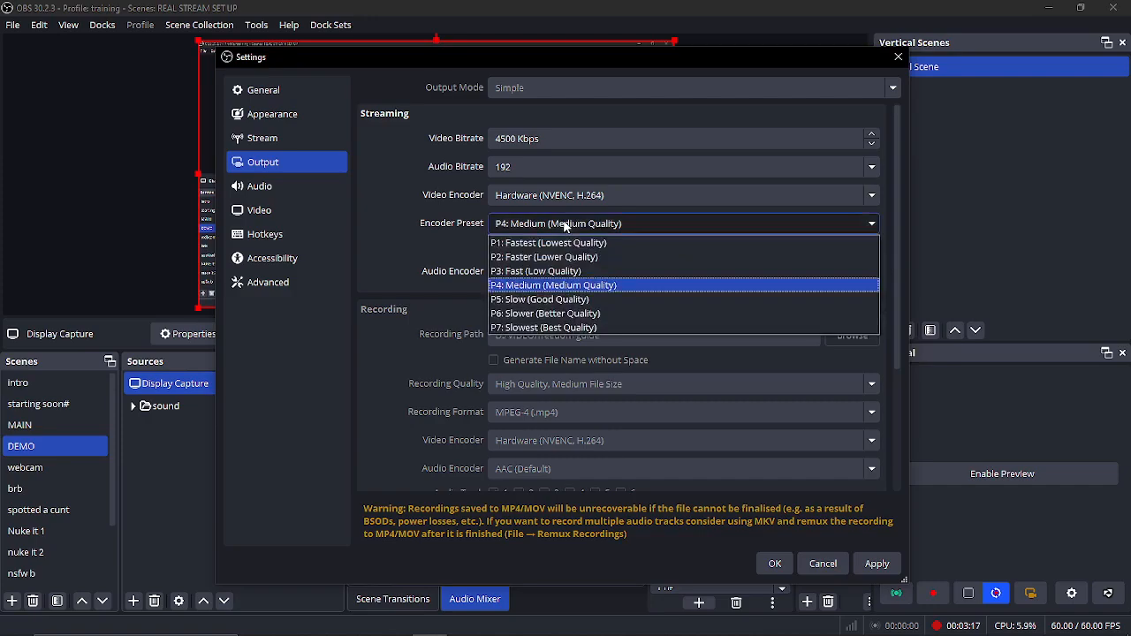
click(539, 284)
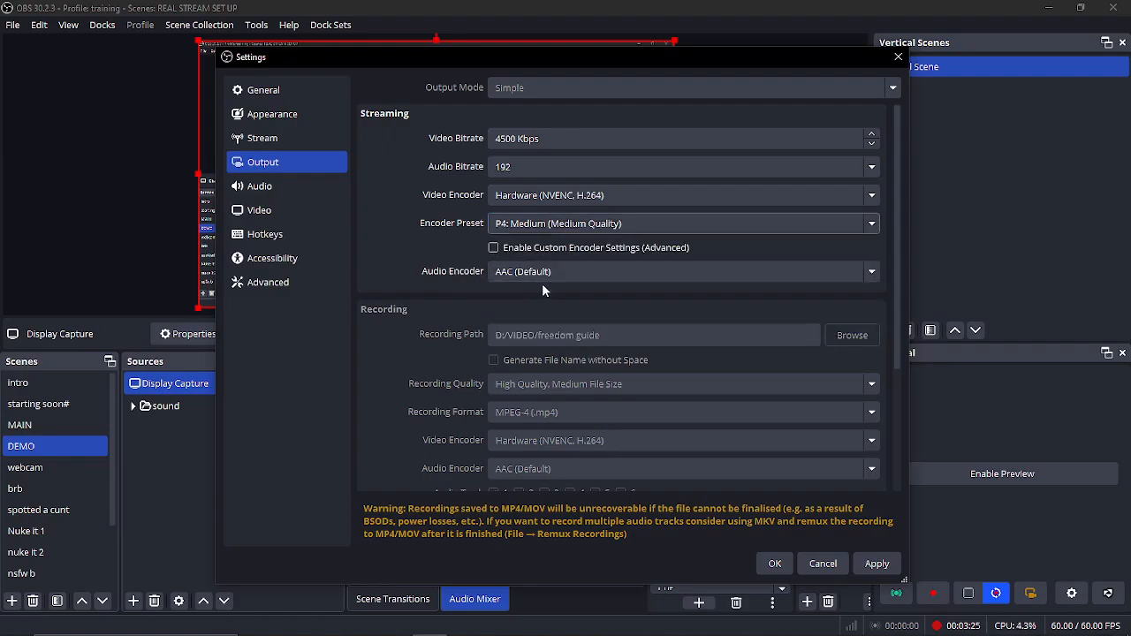
scroll(420, 254, down, 2)
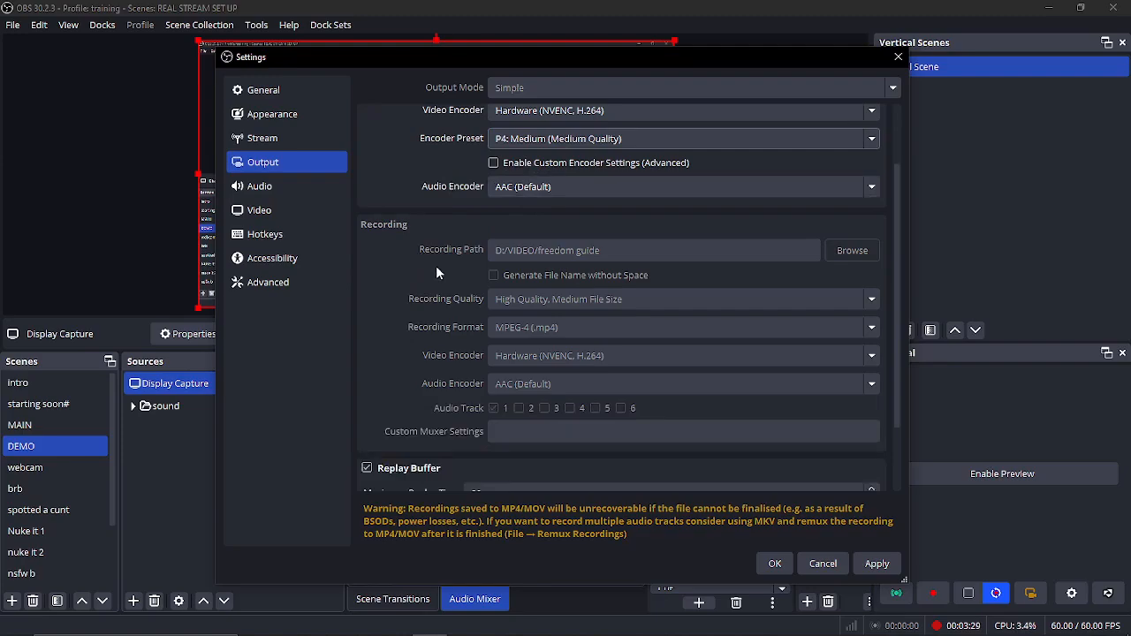
scroll(435, 272, up, 2)
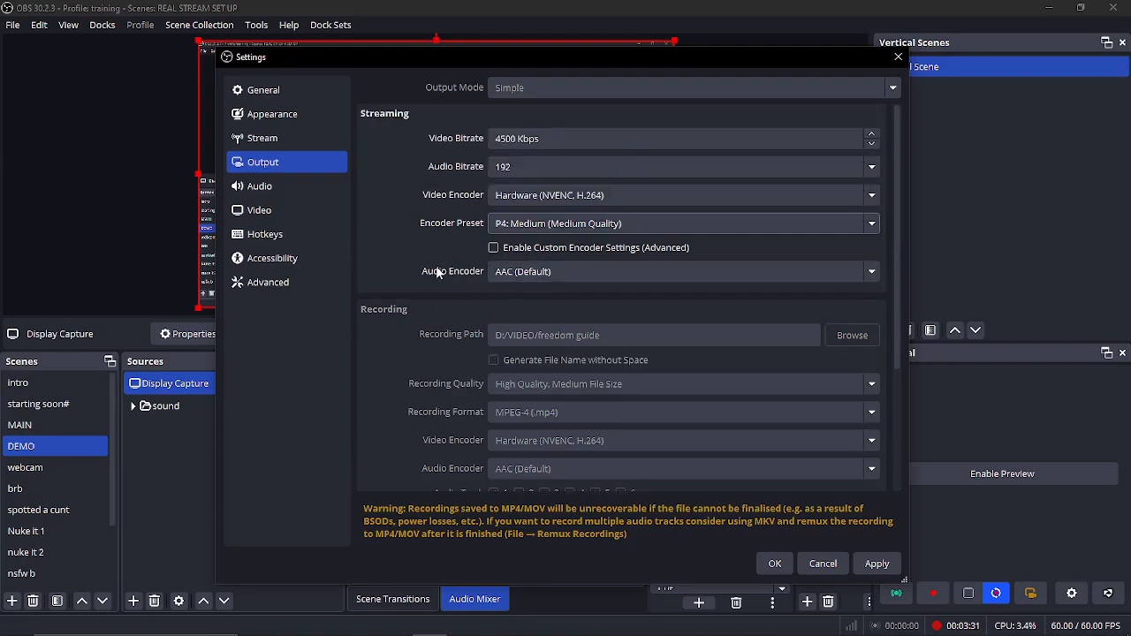
scroll(522, 340, down, 1)
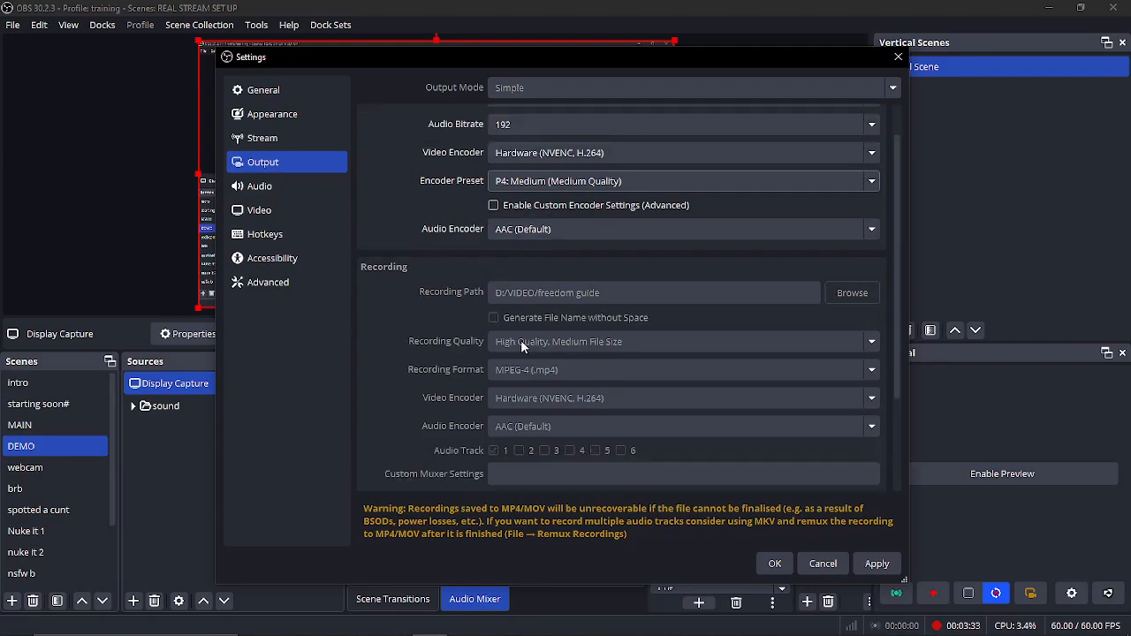
Set the process priority to Normal in the advanced settings.
click(292, 282)
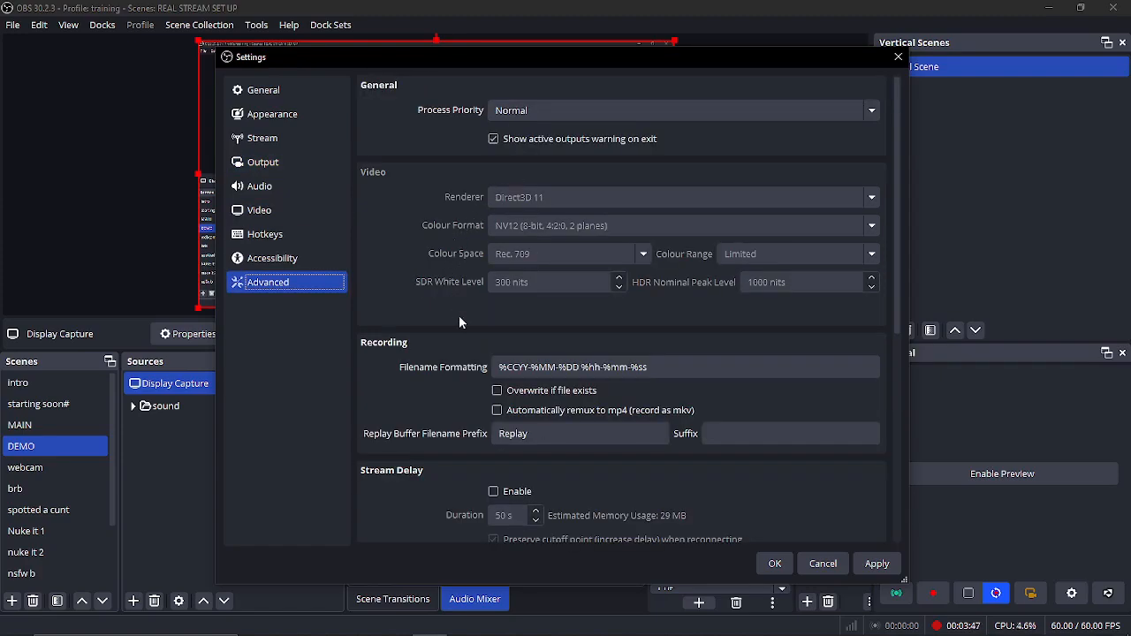
scroll(458, 323, down, 4)
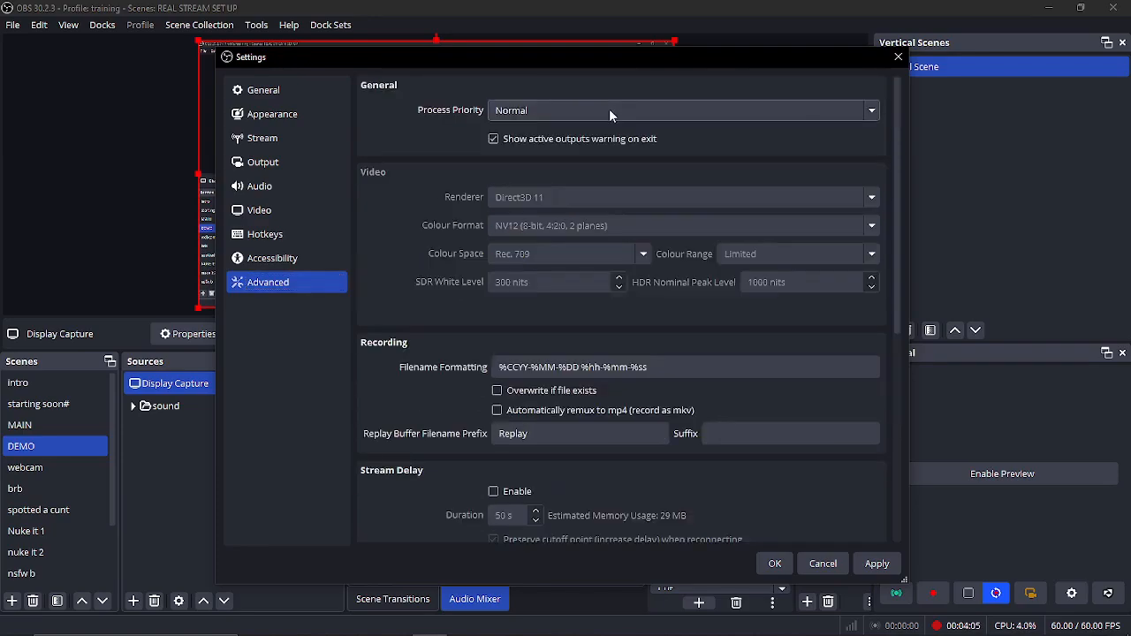
click(608, 110)
click(601, 117)
click(602, 119)
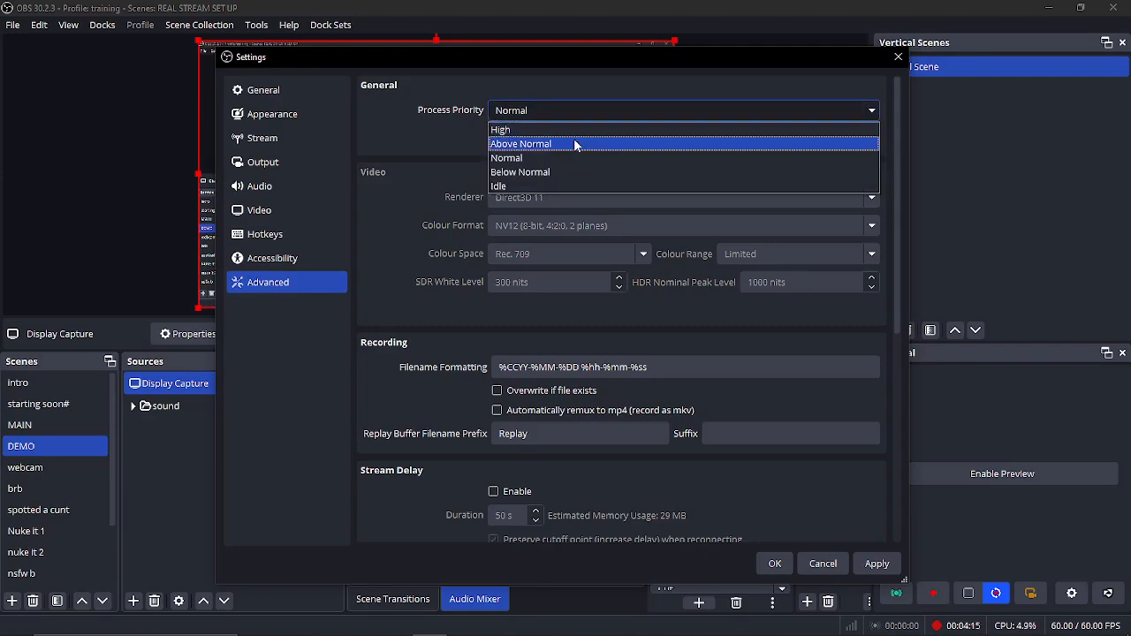
click(515, 158)
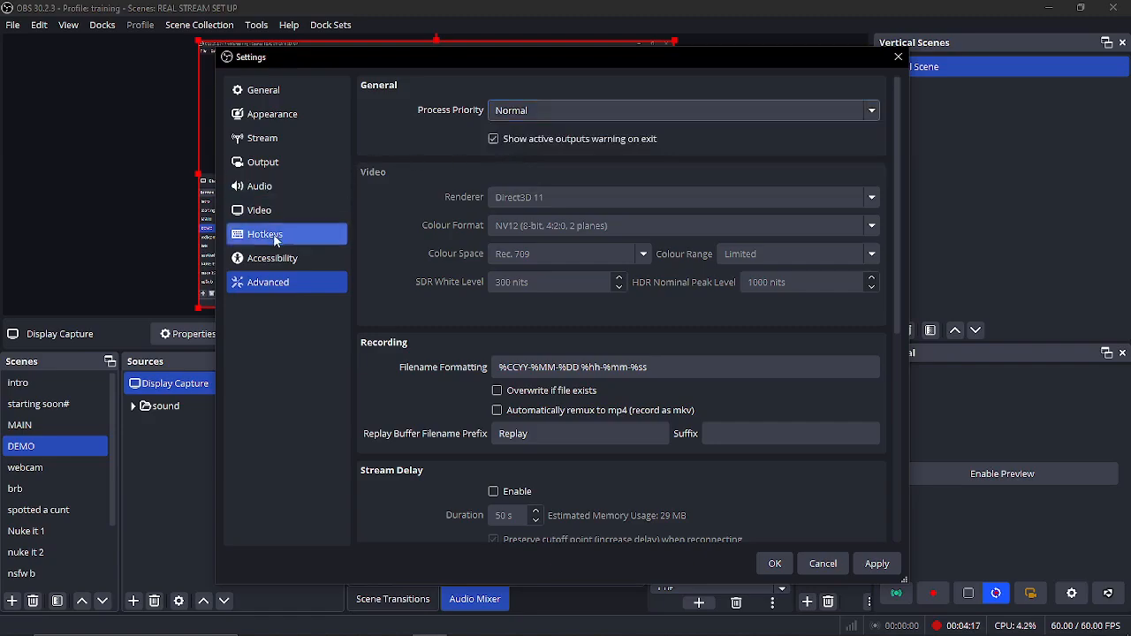
click(520, 111)
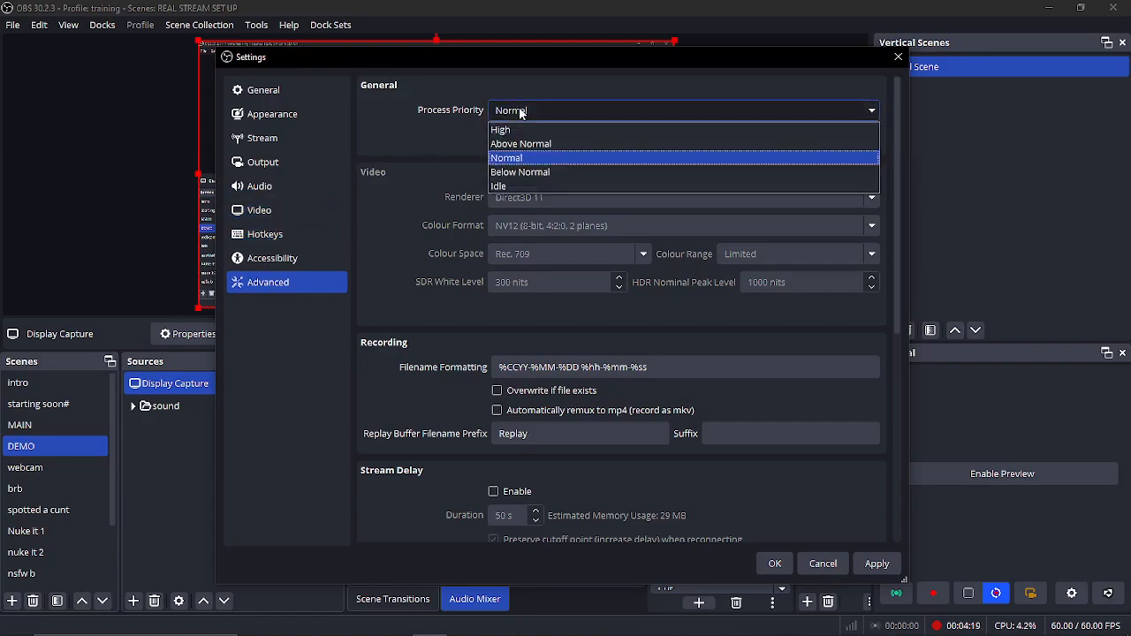
click(509, 157)
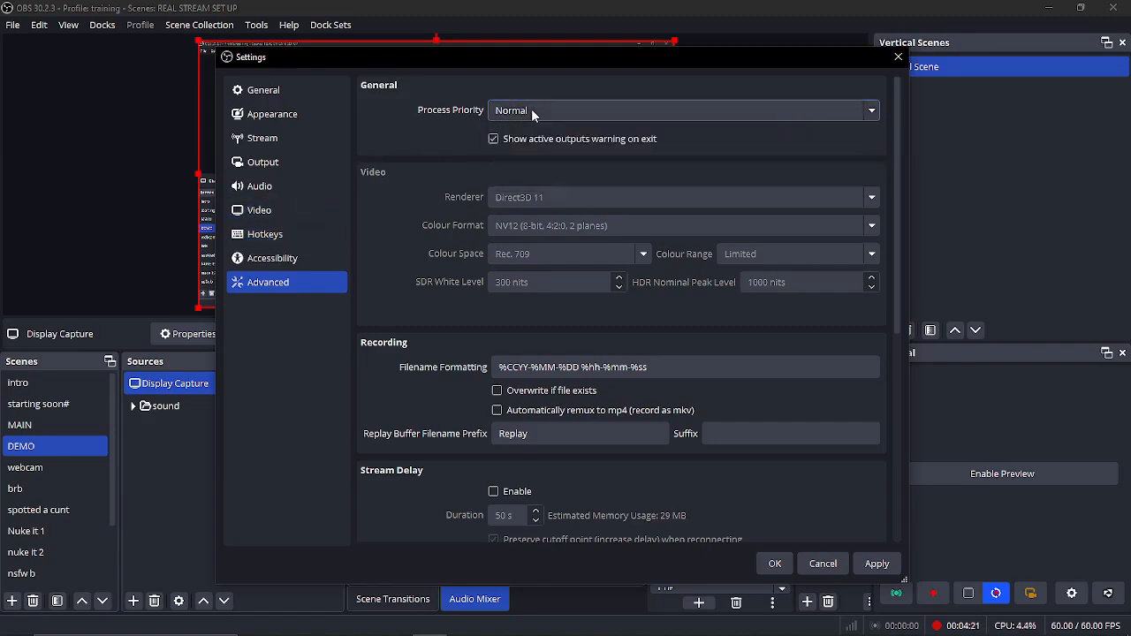
Return to the output settings and review the available streaming encoder presets without choosing another one.
click(266, 140)
click(264, 162)
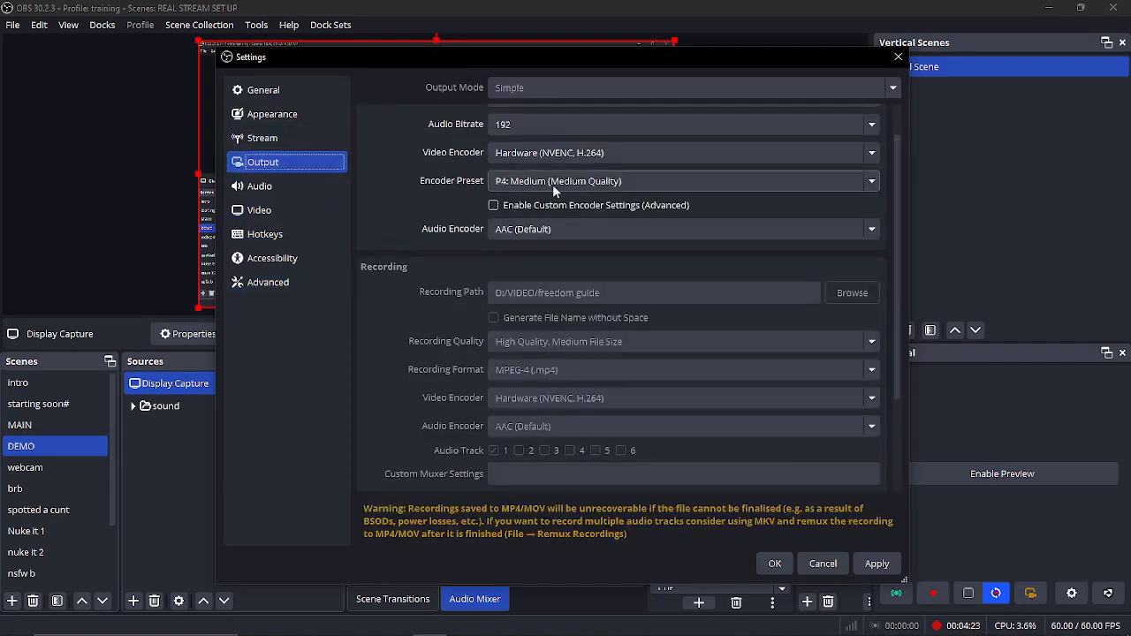
click(566, 181)
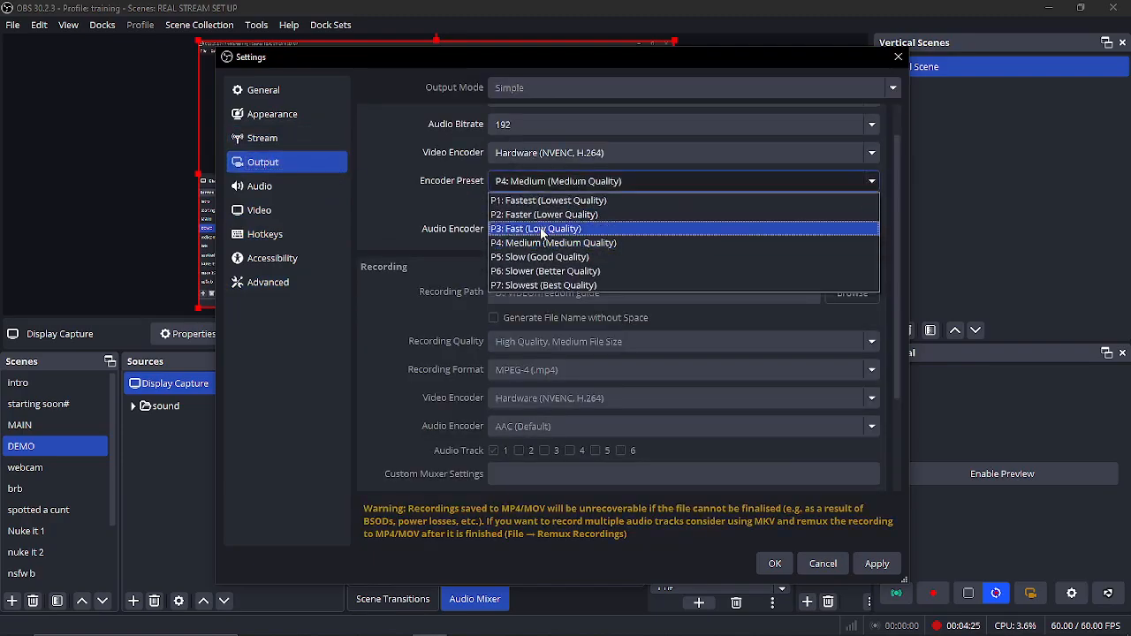
click(385, 191)
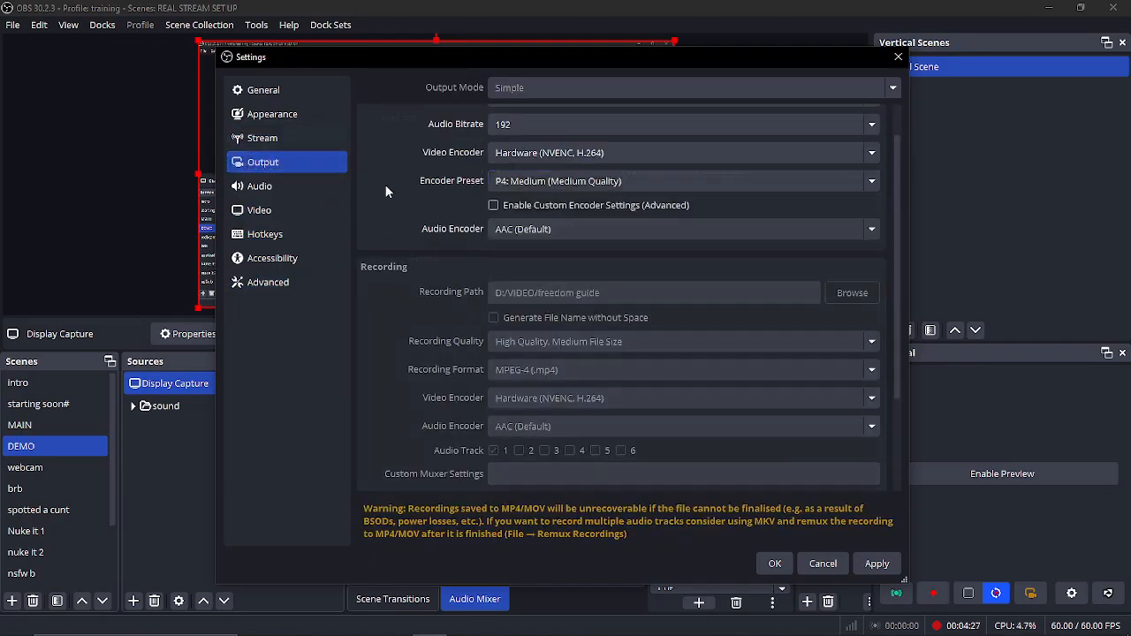
Set the streaming service to Twitch with a connected account and save the settings.
click(263, 138)
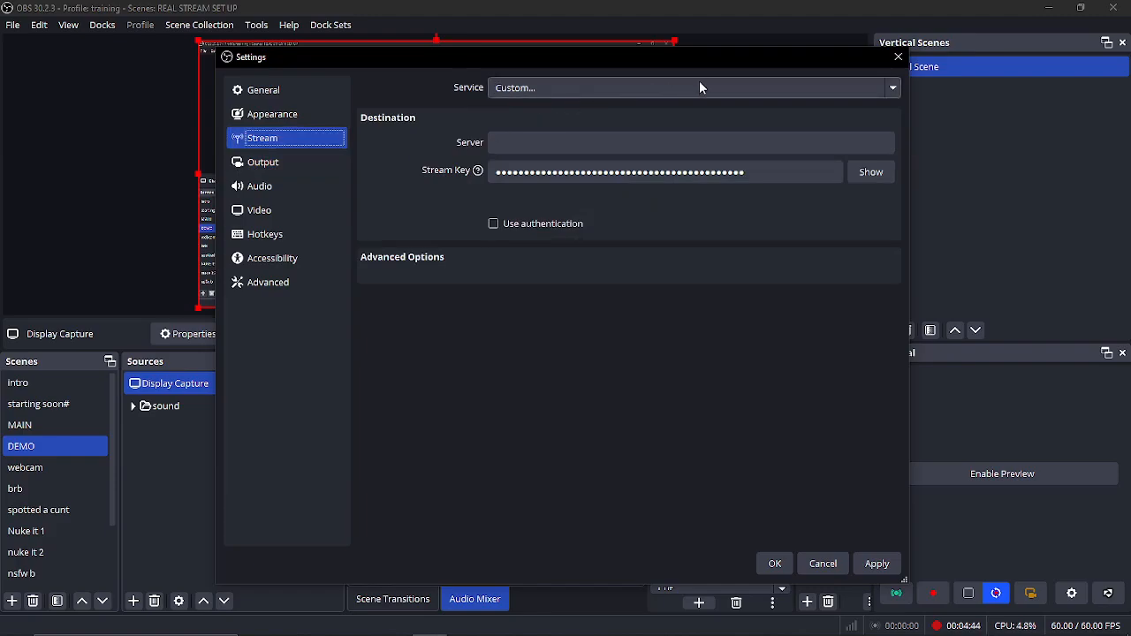
click(609, 145)
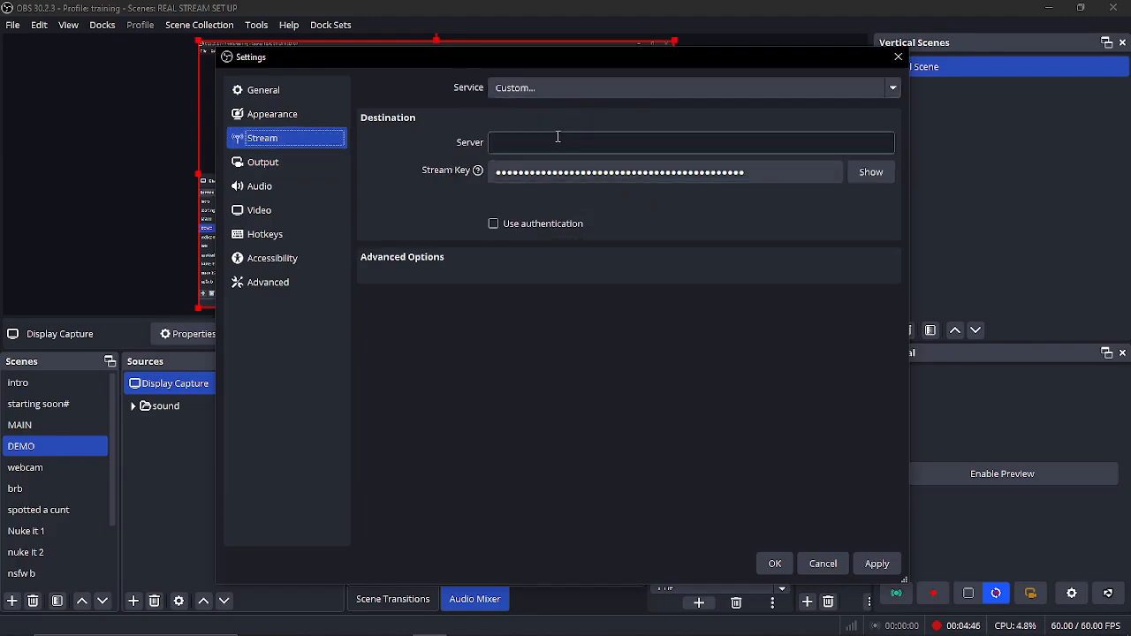
click(579, 86)
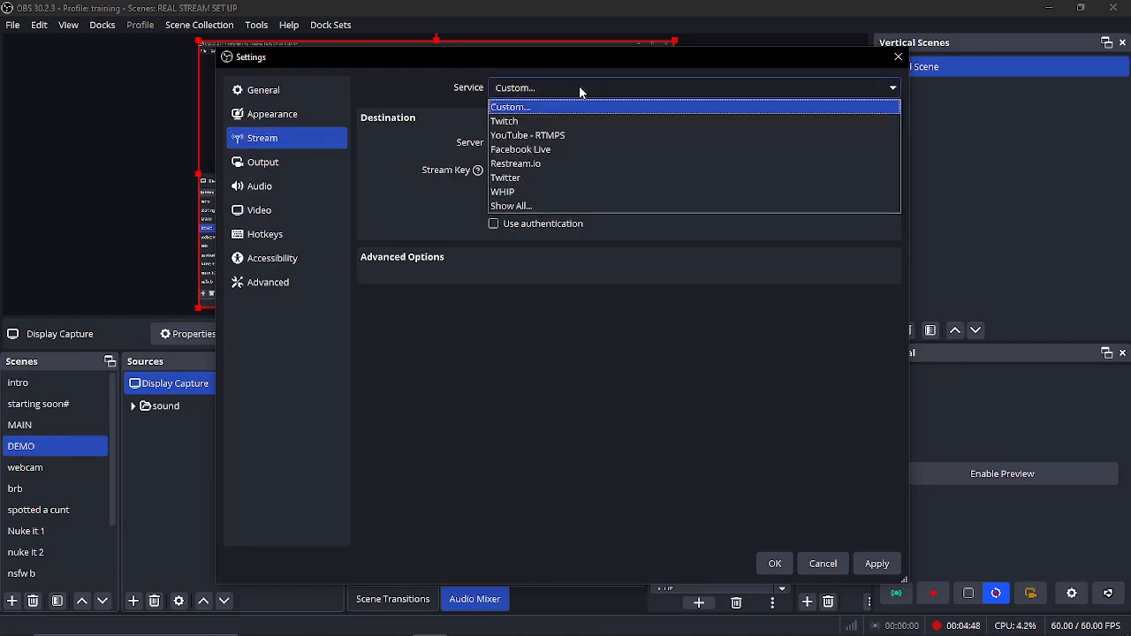
click(533, 129)
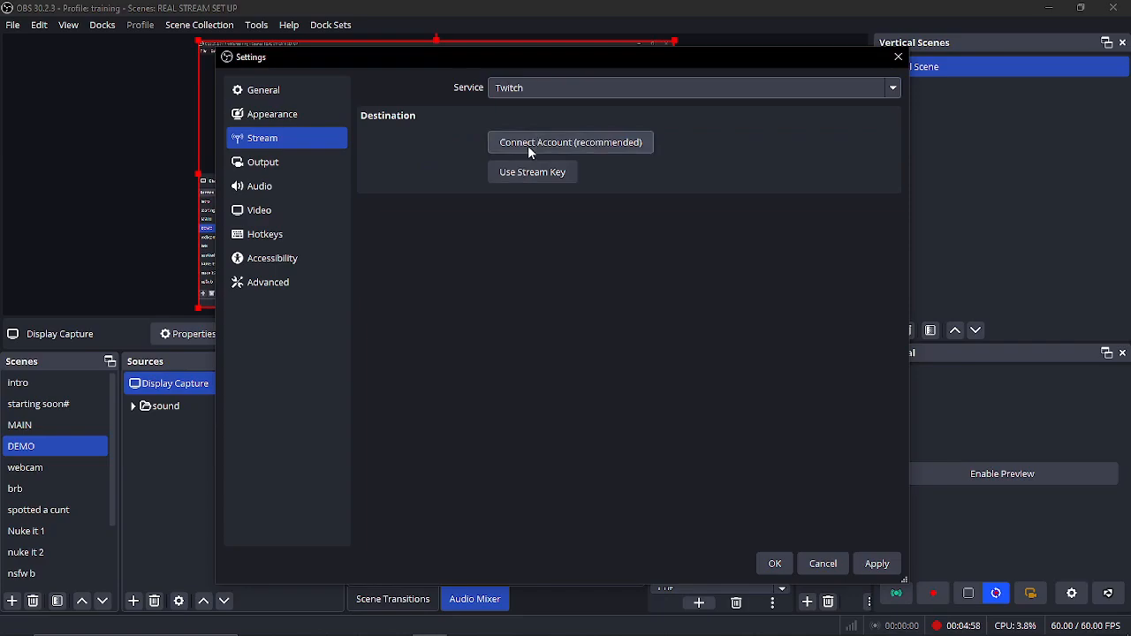
click(528, 150)
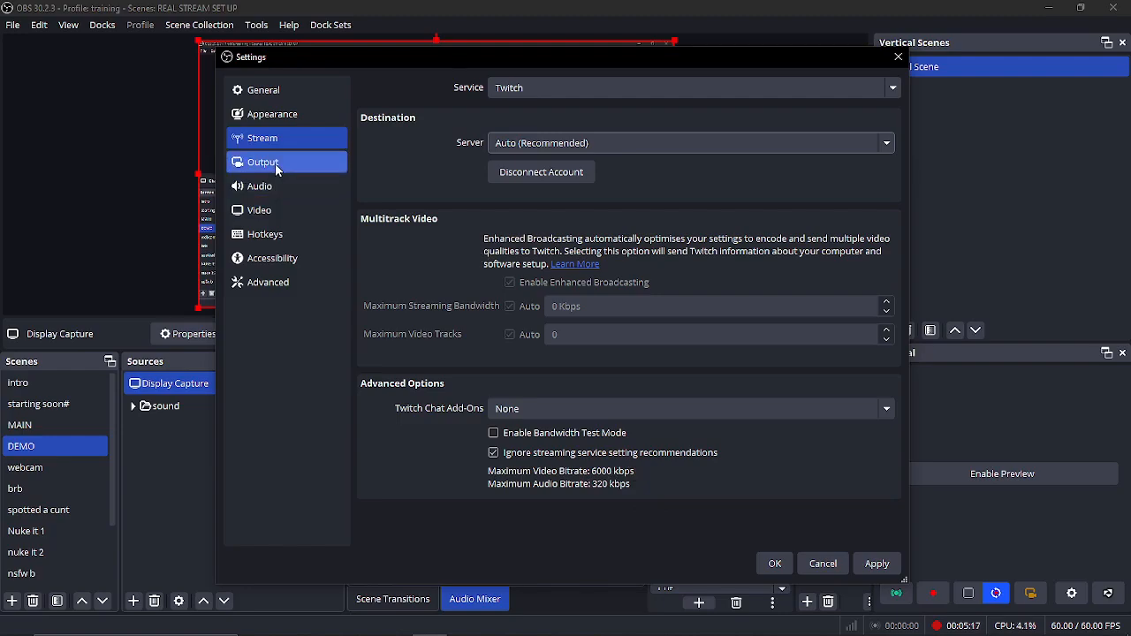
click(775, 563)
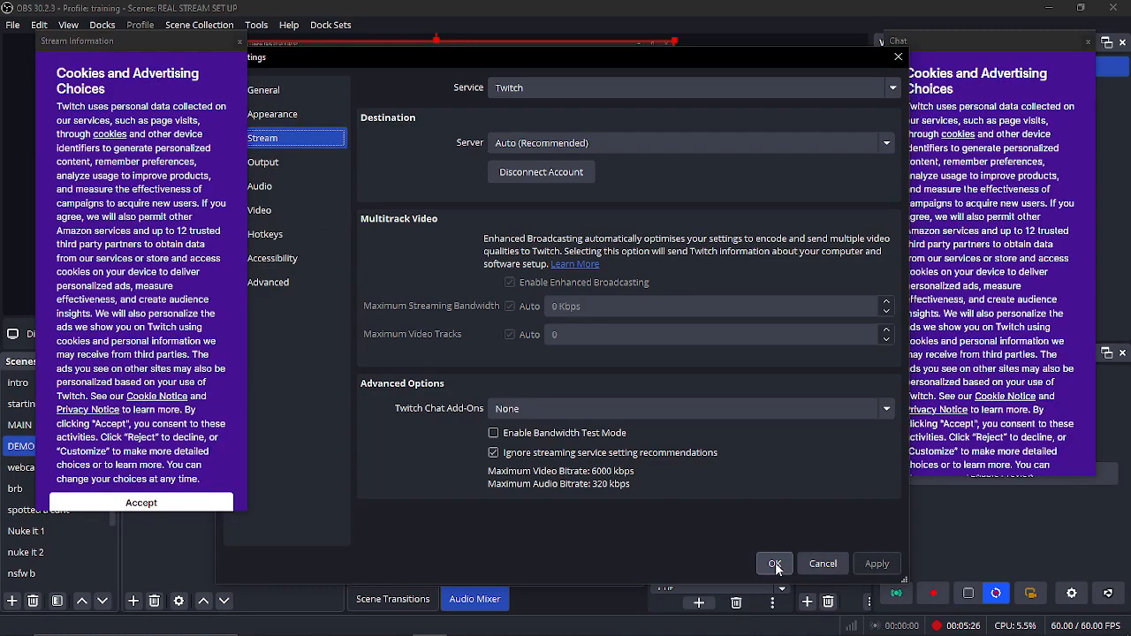
click(775, 564)
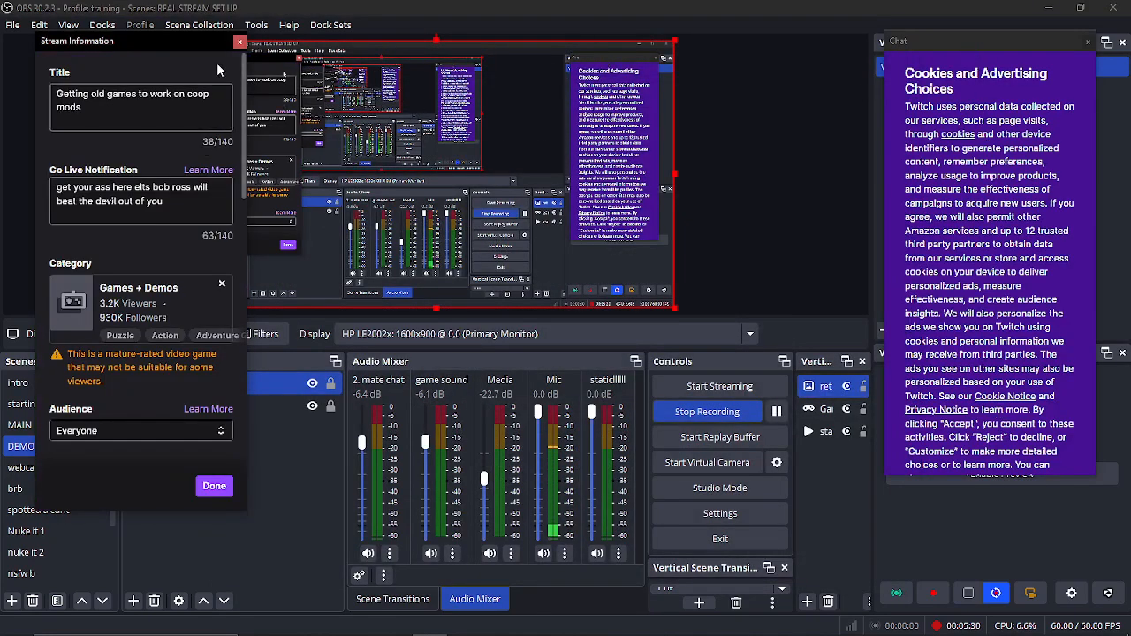
Close the Stream Information dock and dismiss the notice about closing a dockable window.
click(240, 41)
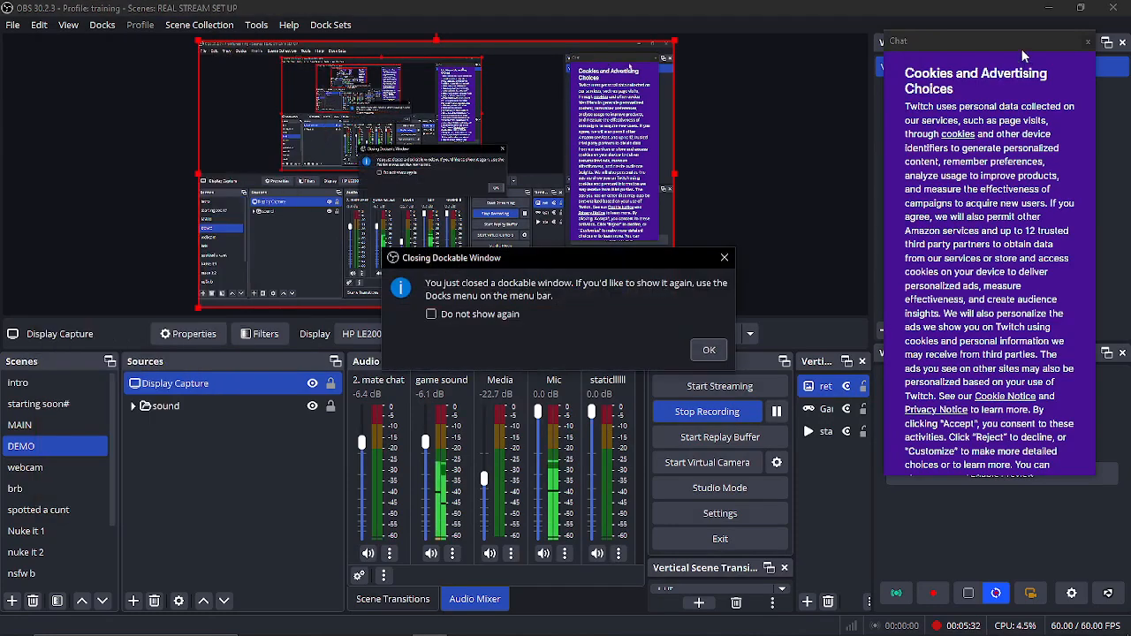
click(708, 350)
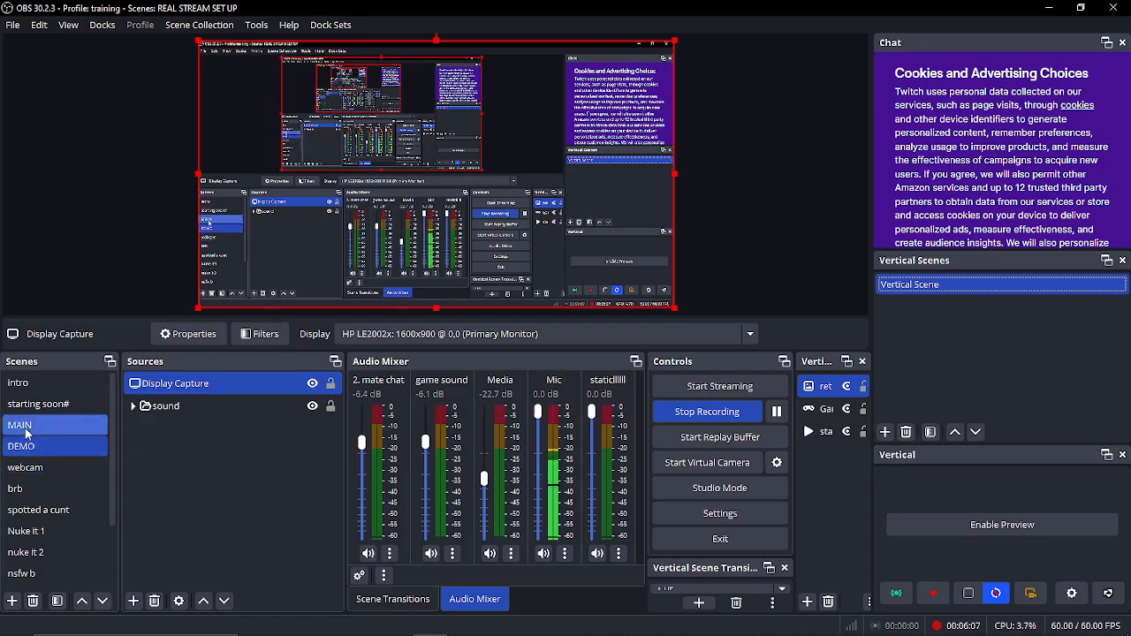
Preview the intro and end credits scenes, and make MAIN the active scene.
click(18, 383)
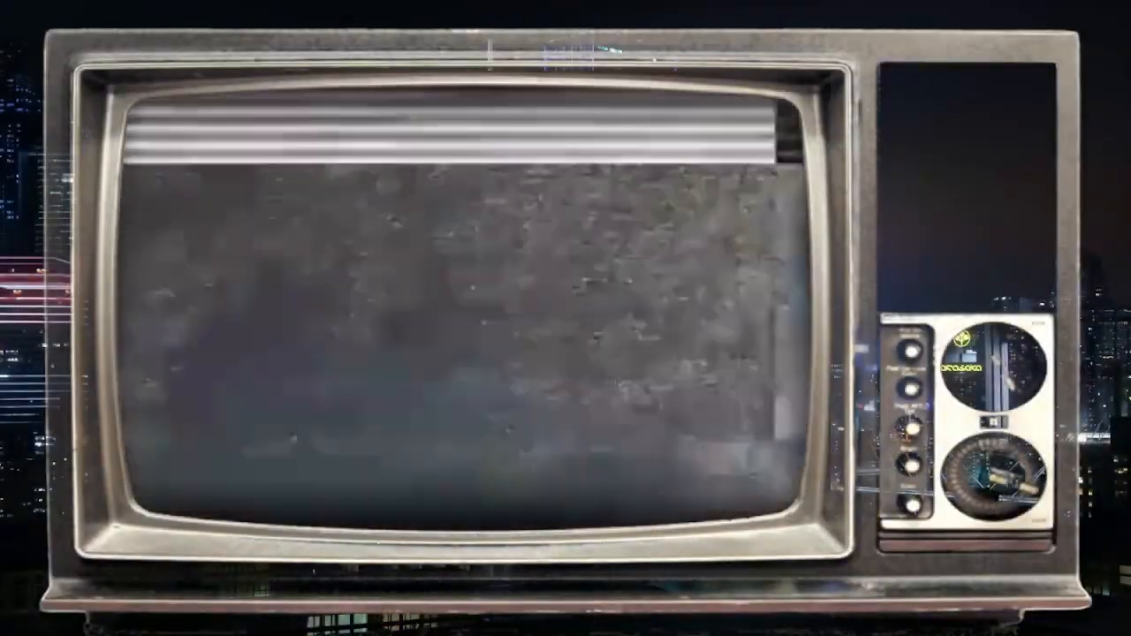
click(53, 552)
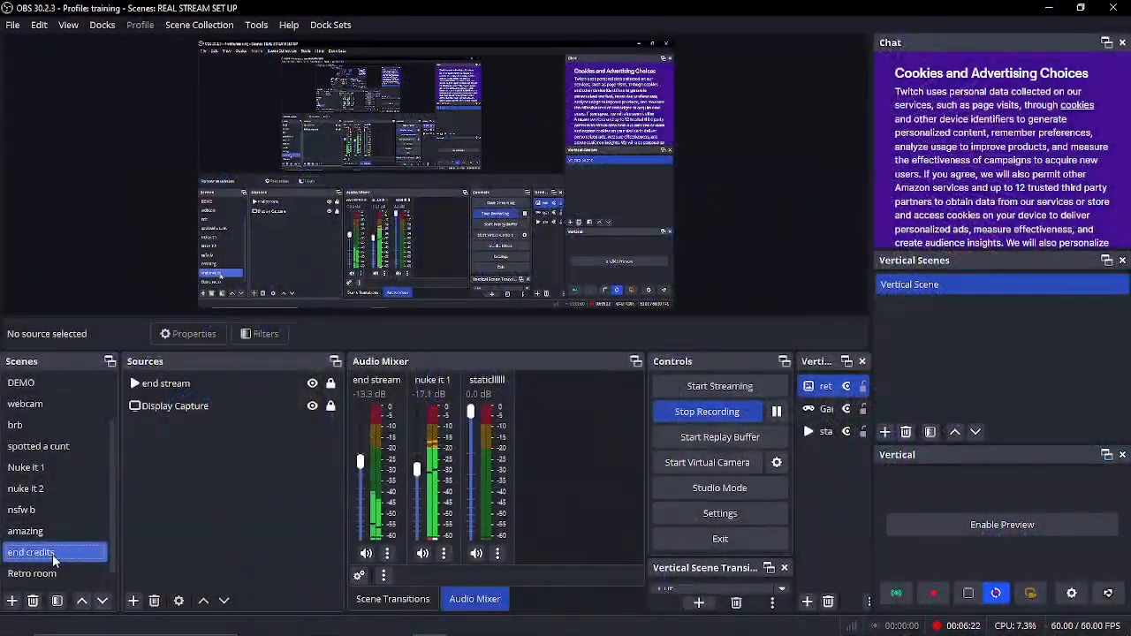
scroll(53, 530, up, 3)
click(29, 428)
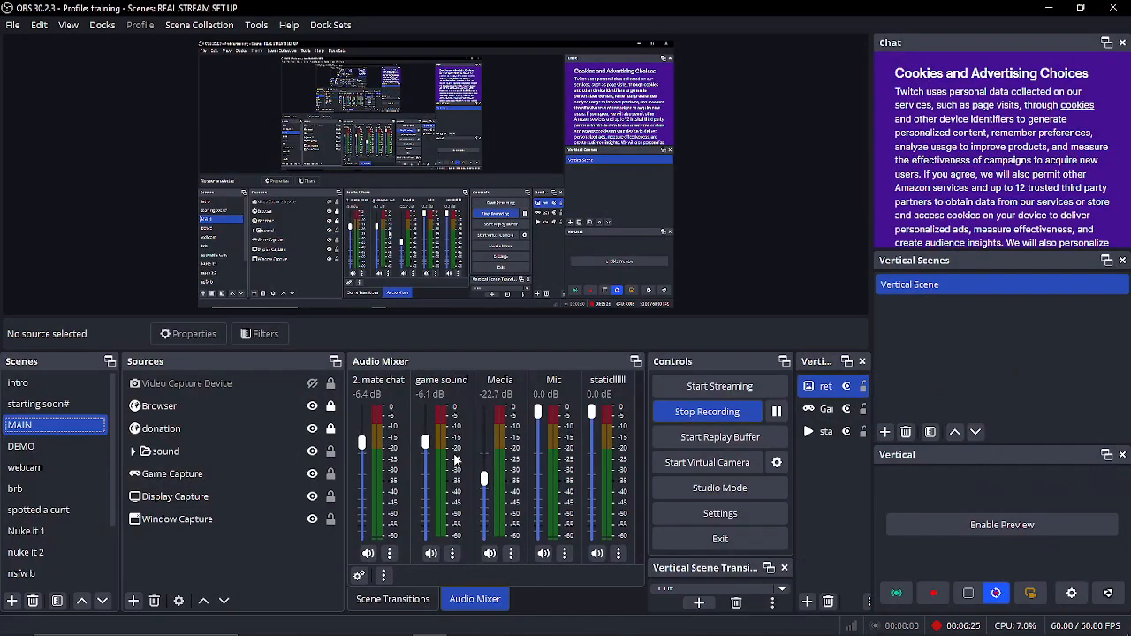
Review the source types that can be added to the MAIN scene without adding one.
right_click(160, 431)
mouse_move(225, 428)
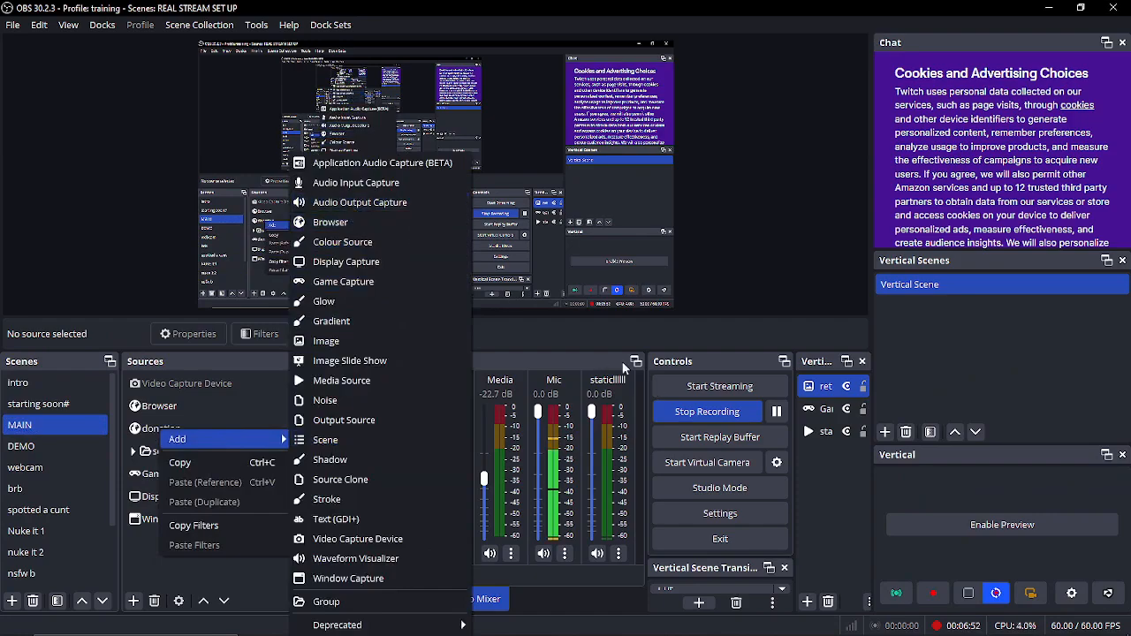
key(Escape)
Switch to SteelSeries GG to examine the Sonar mixer's audio channels, and return to OBS Studio.
click(1006, 622)
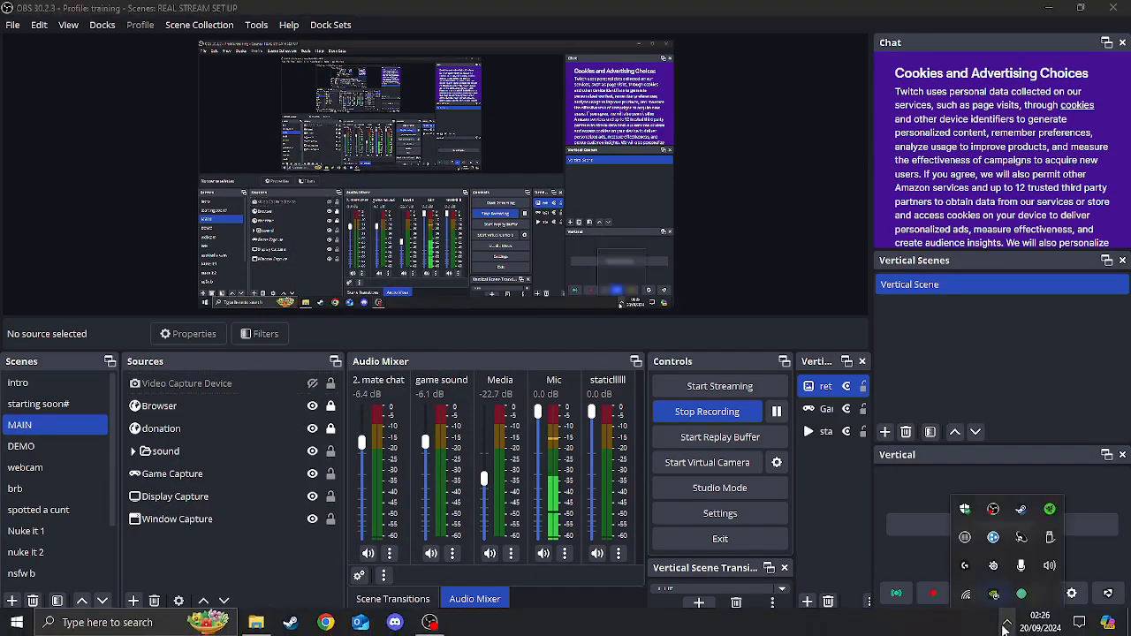
click(992, 566)
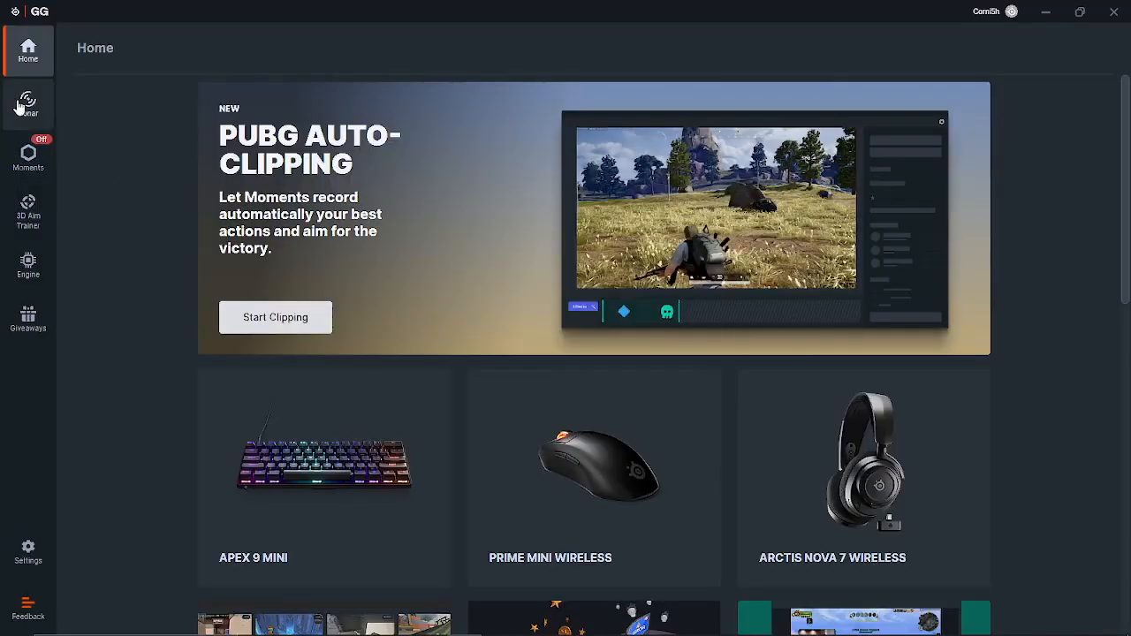
click(19, 106)
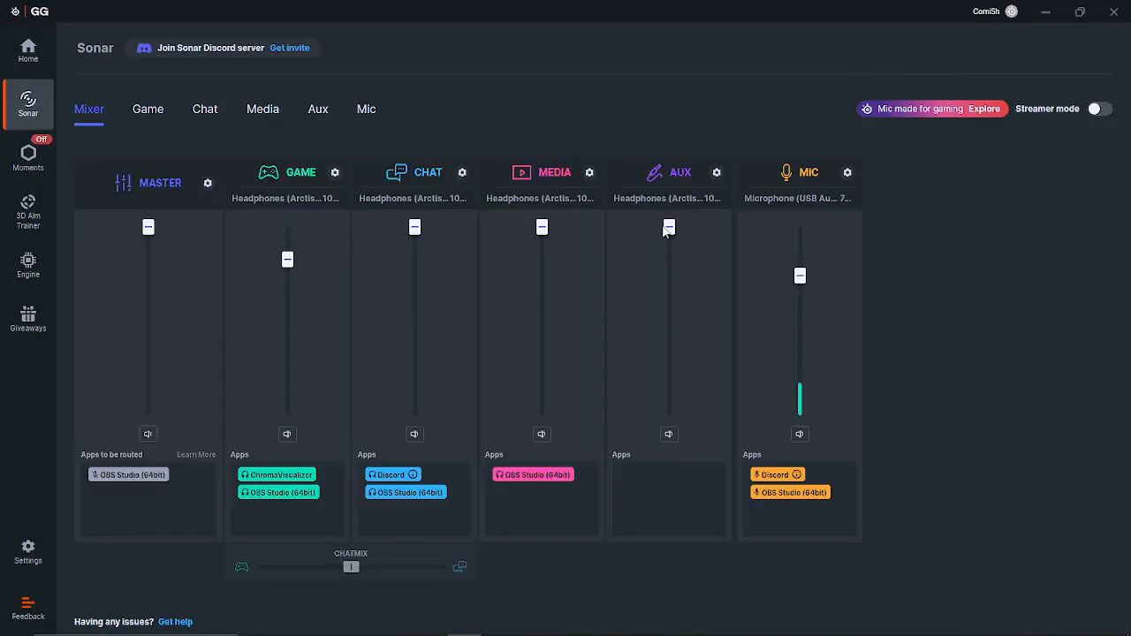
click(1044, 11)
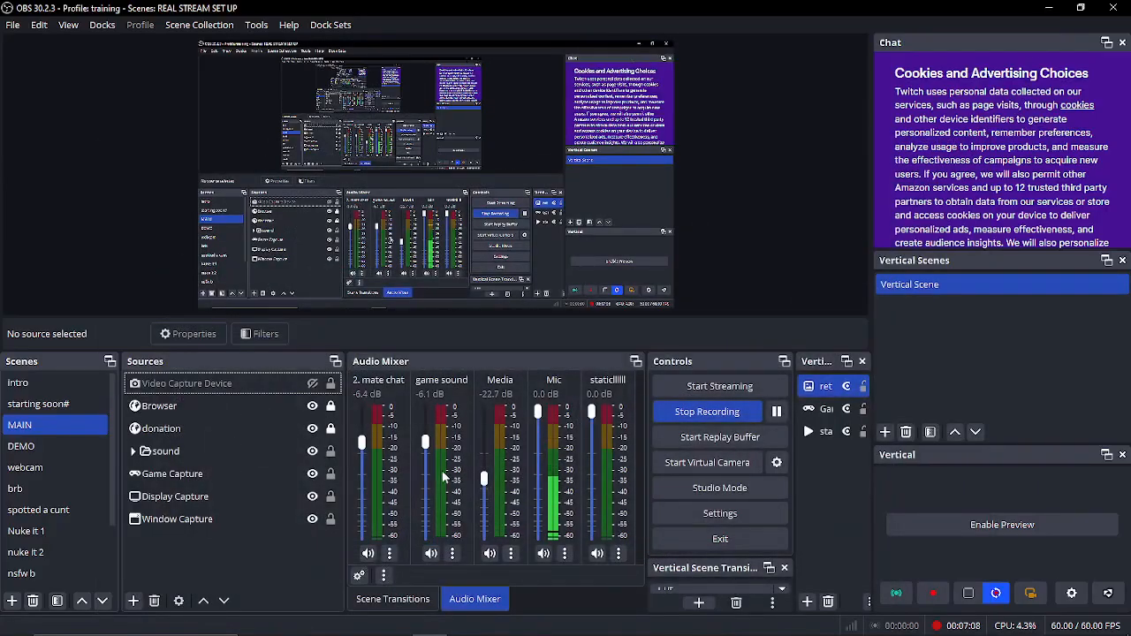
Examine the devices available for Desktop Audio in the audio settings, keeping it Disabled.
click(13, 25)
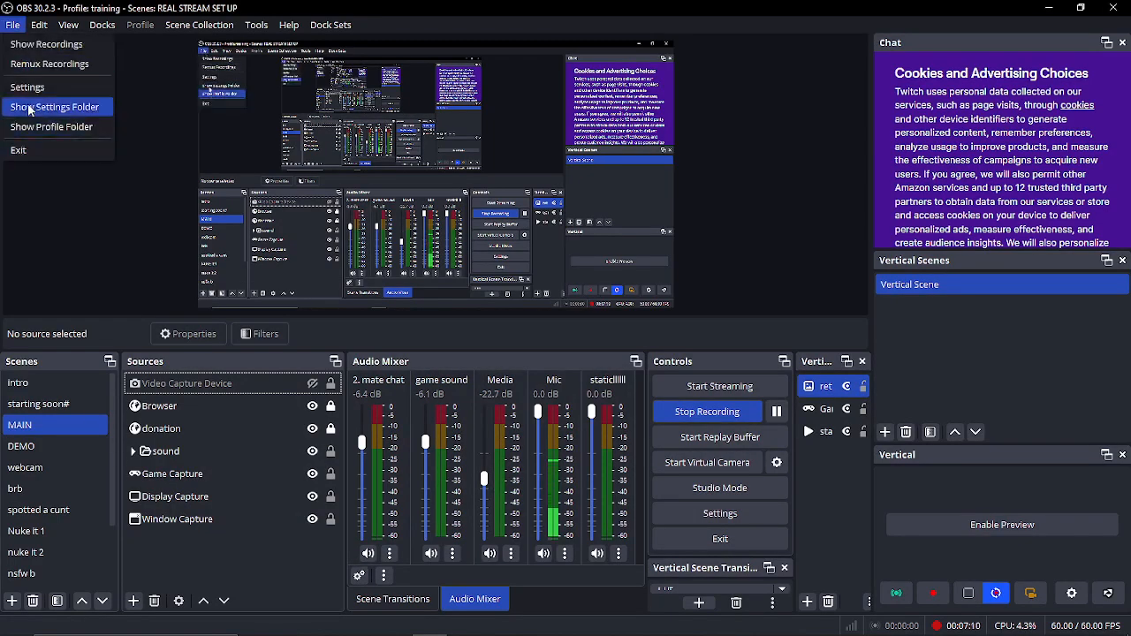
click(35, 83)
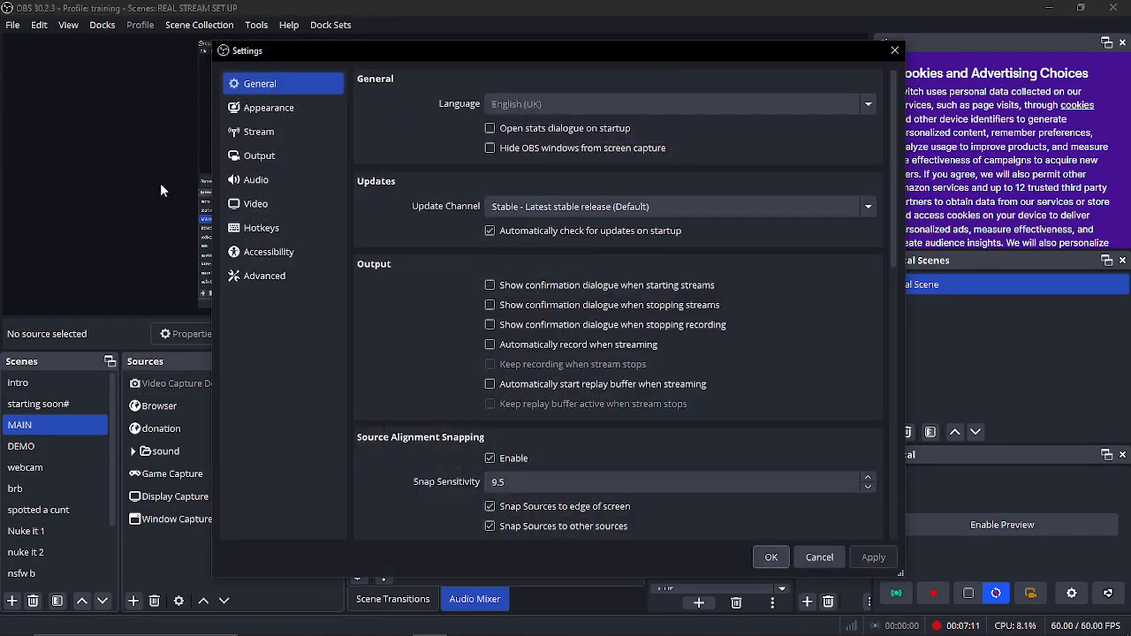
click(257, 182)
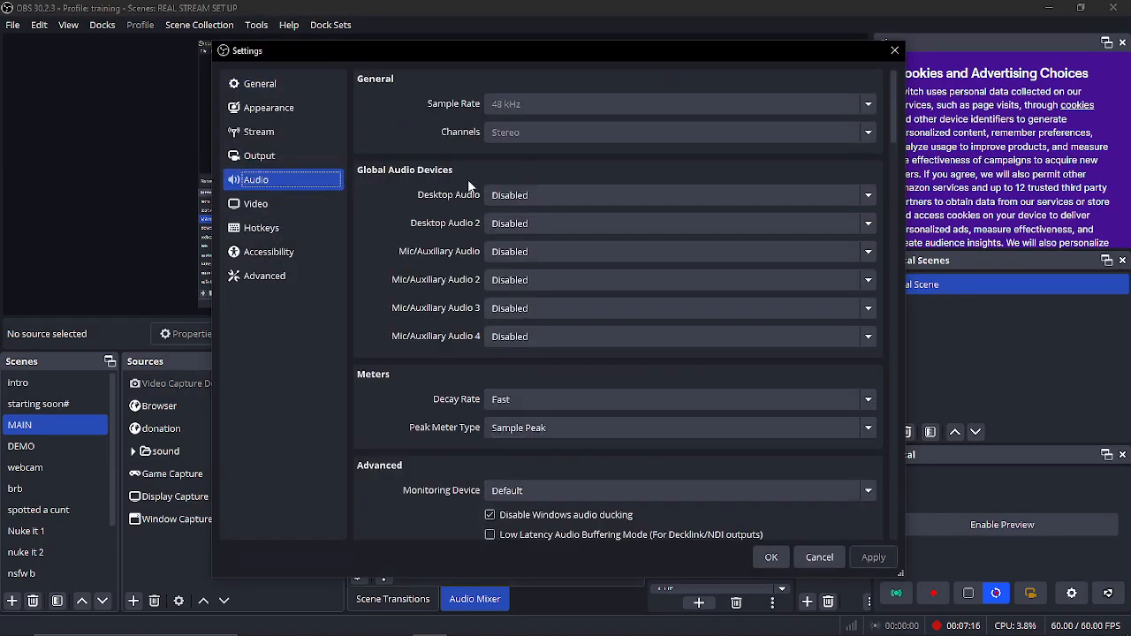
click(513, 195)
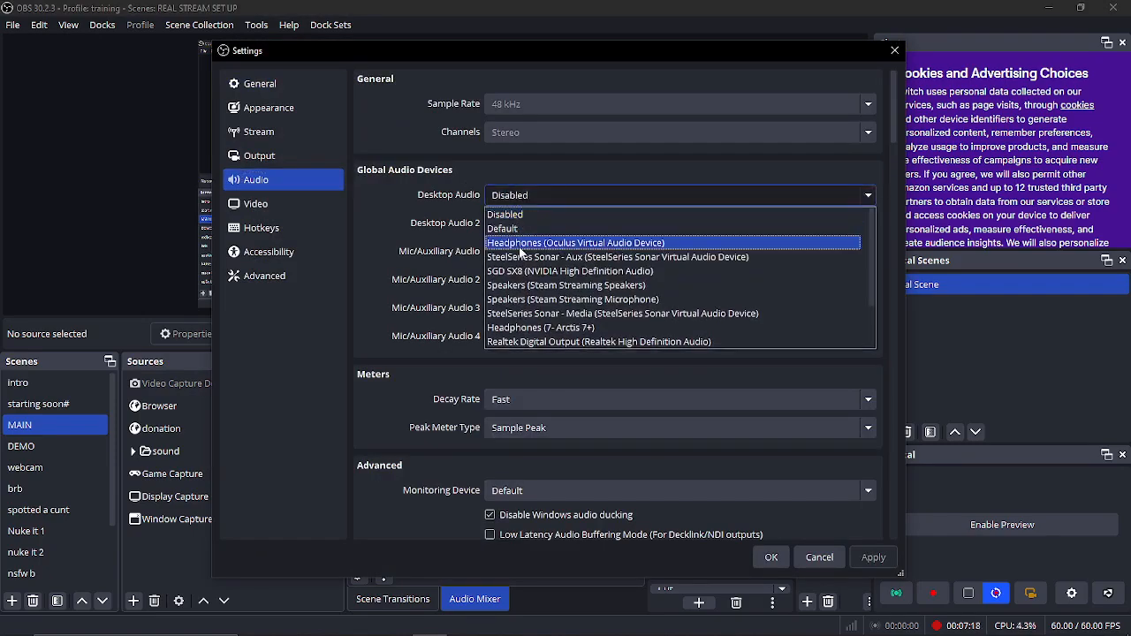
click(522, 196)
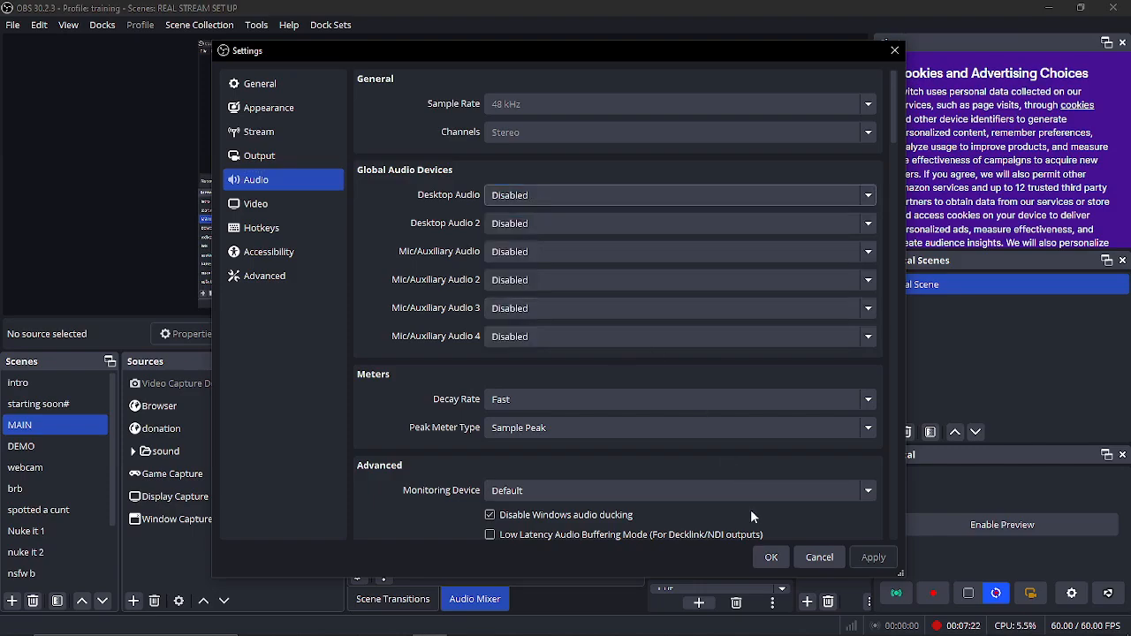
drag(688, 51, 652, 86)
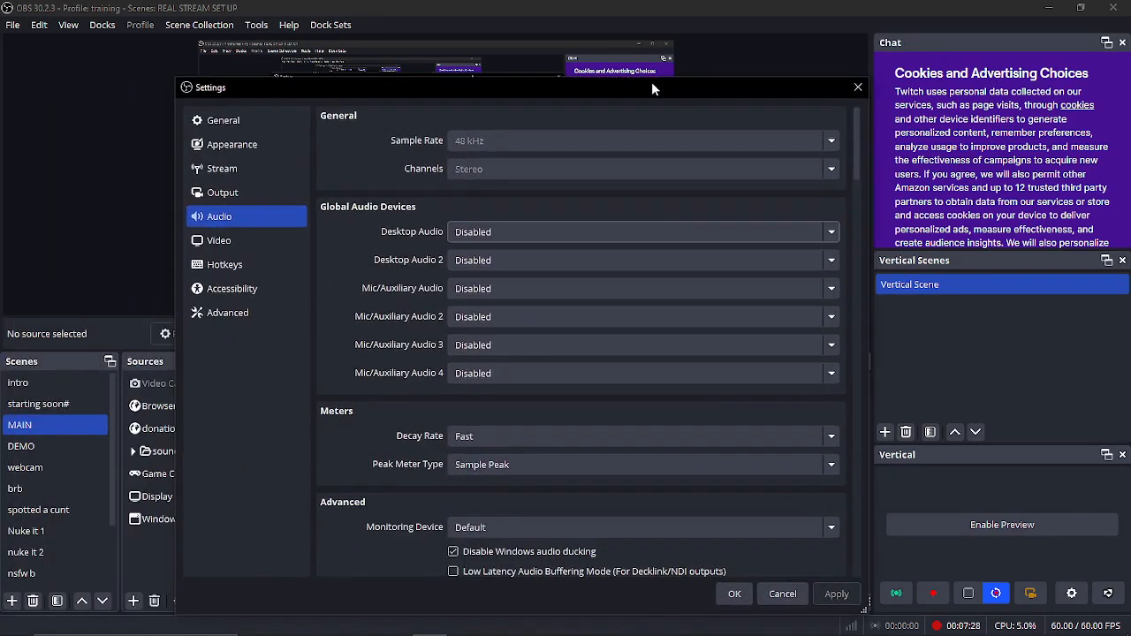
click(506, 232)
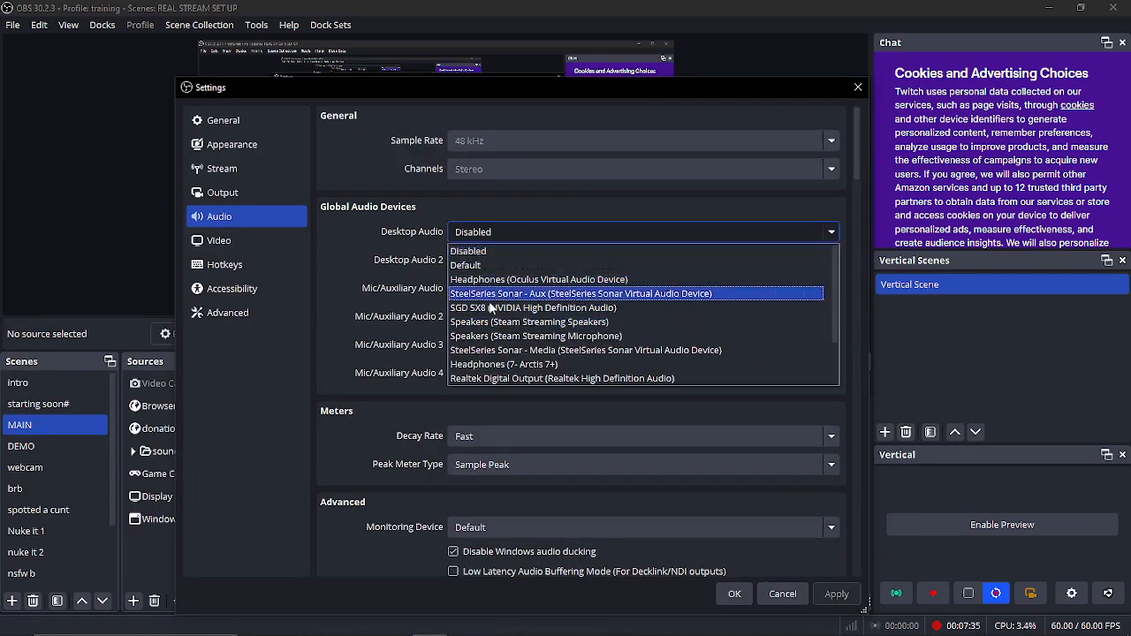
click(497, 251)
Examine the devices available for Mic/Auxiliary Audio and leave the settings without saving.
click(474, 291)
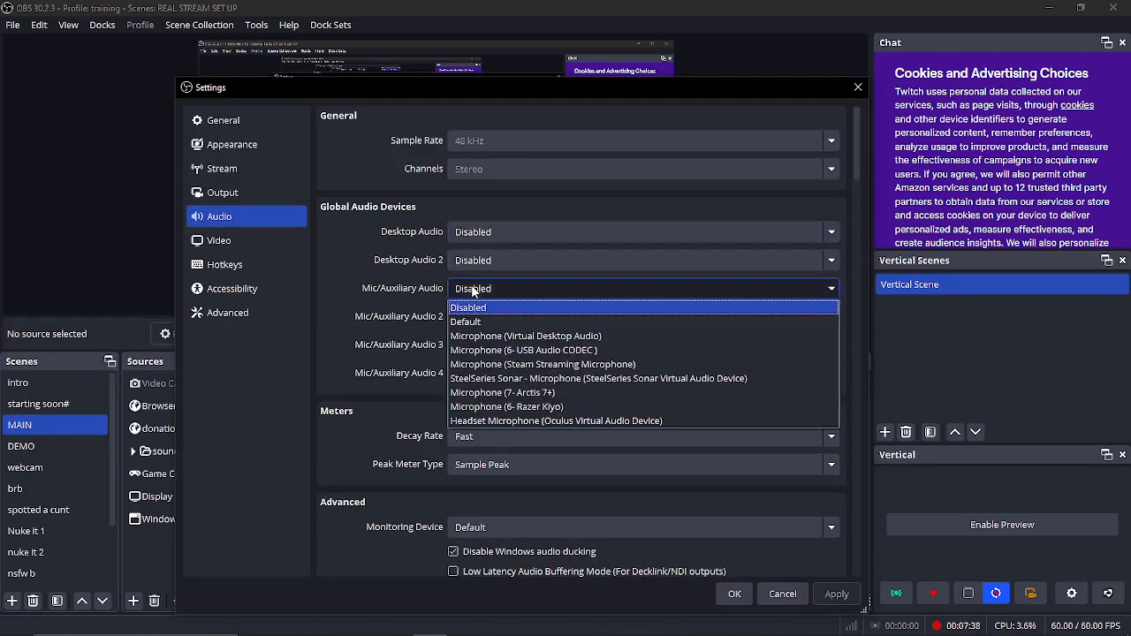
click(474, 291)
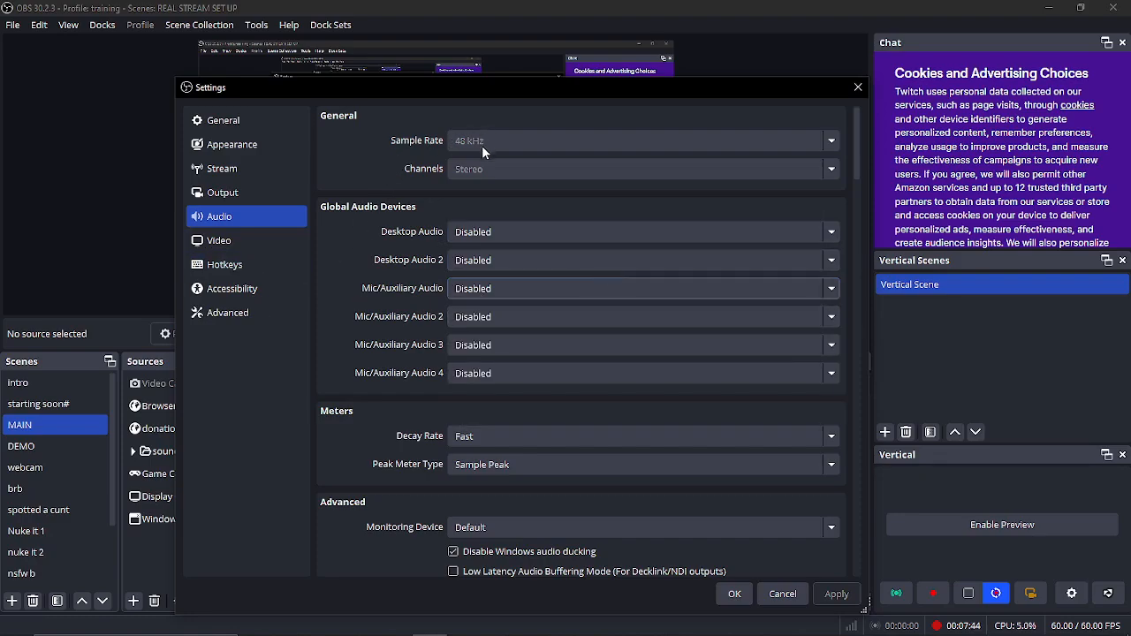
click(782, 594)
Select the Browser source in the MAIN scene.
click(172, 409)
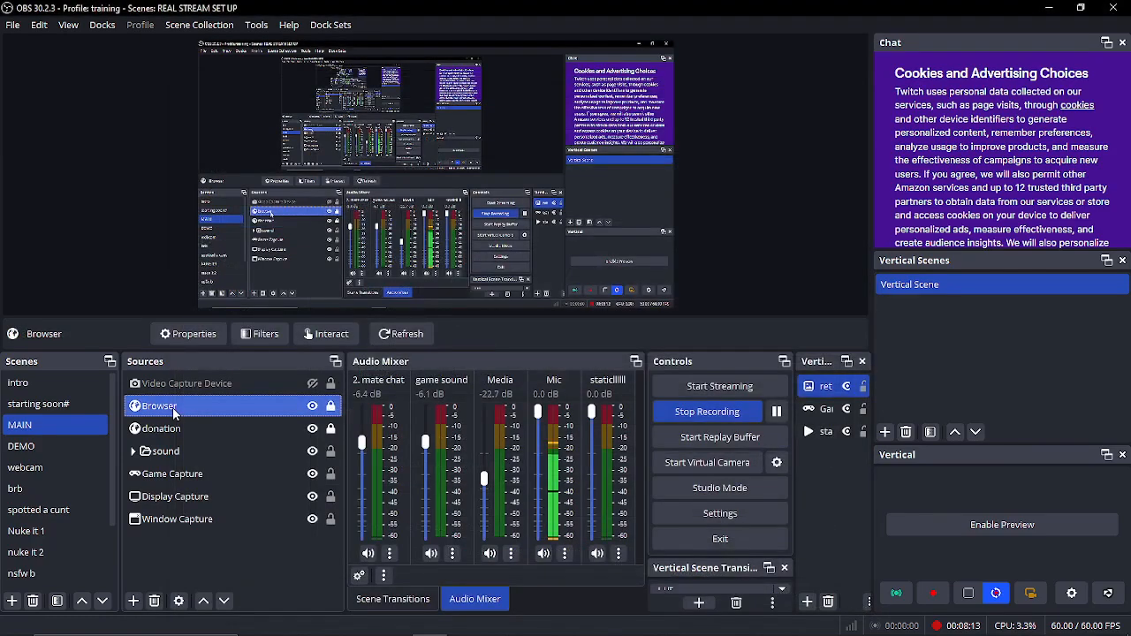